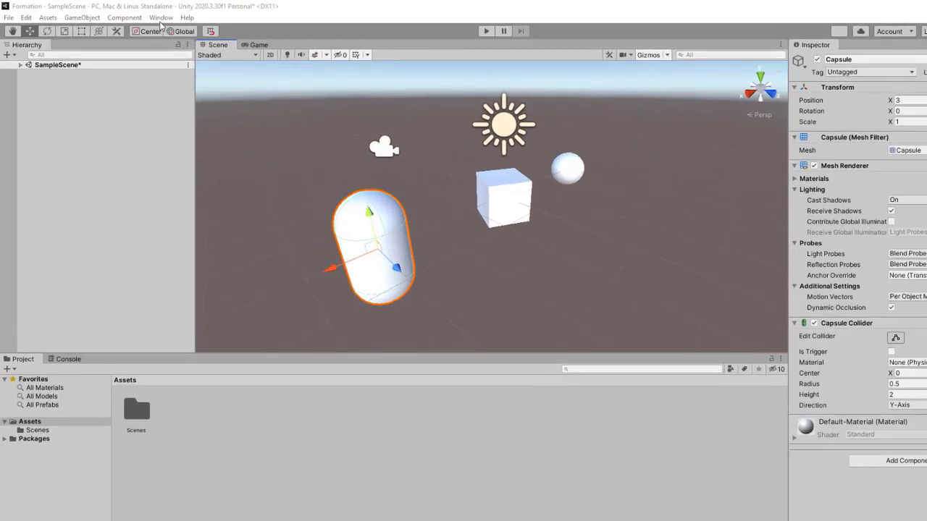
# Switch the editor to the 2 by 3 layout and look over its Scene, Hierarchy and Inspector panels
pyautogui.click(143, 16)
pyautogui.moveTo(217, 96)
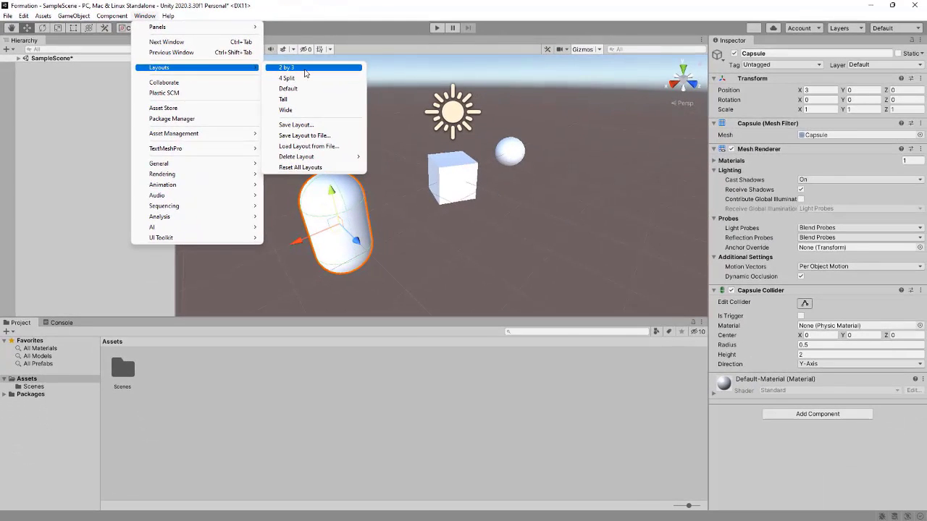
pyautogui.click(305, 69)
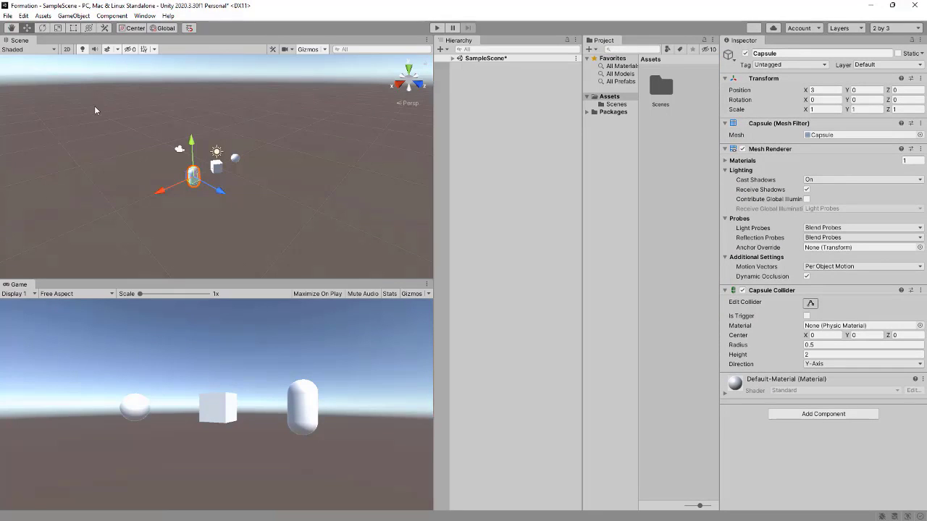
pyautogui.scroll(3, 235, 195)
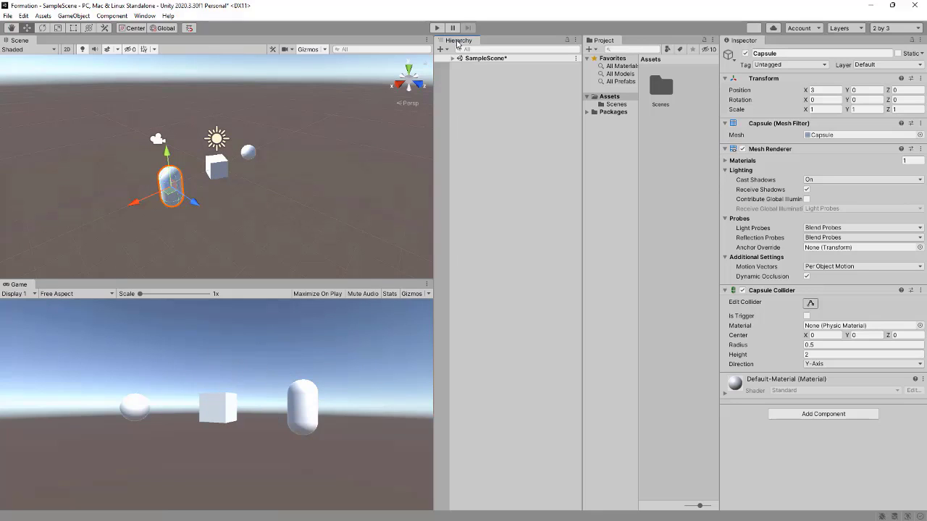
pyautogui.click(751, 42)
# Switch the editor to the 4 Split layout
pyautogui.click(145, 16)
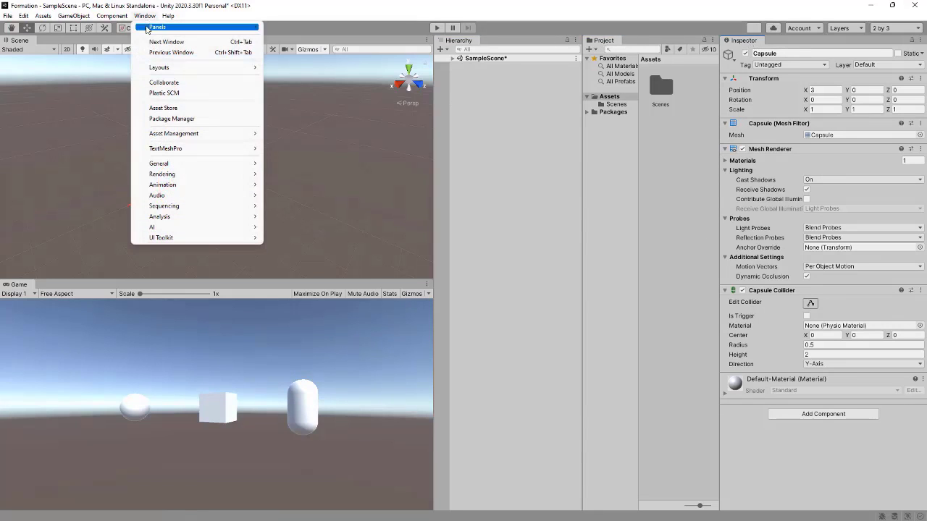
pyautogui.moveTo(188, 67)
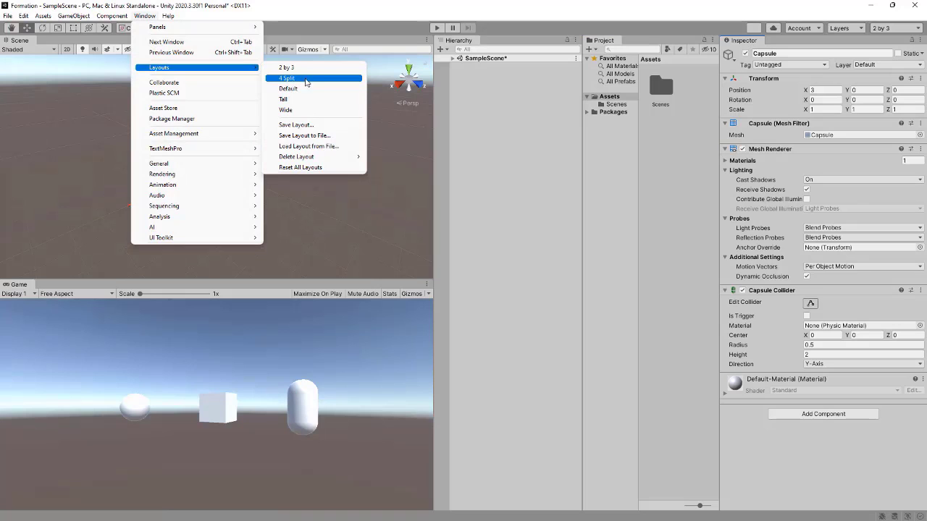
pyautogui.click(311, 79)
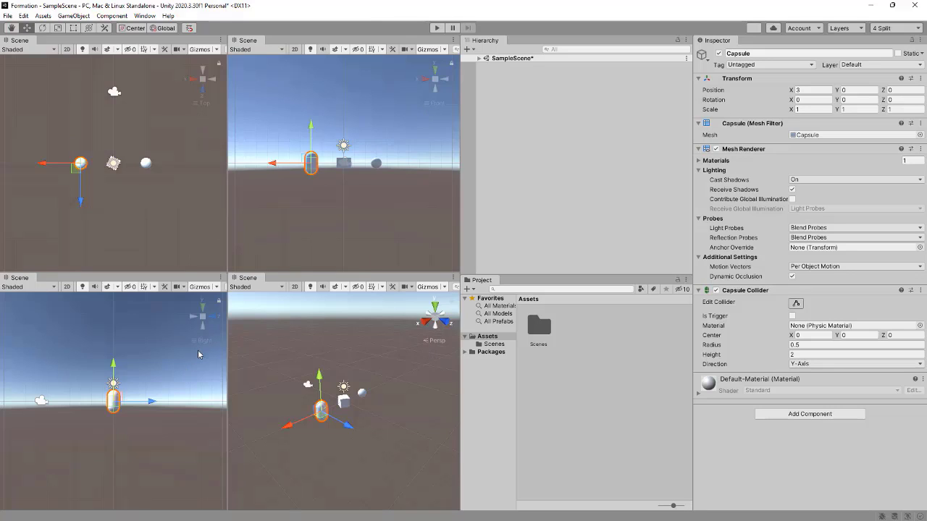
# Move the capsule to about Y -0.49 and Z -1.1 using the side, front and top scene views
pyautogui.moveTo(153, 402)
pyautogui.mouseDown()
pyautogui.moveTo(120, 405)
pyautogui.moveTo(149, 404)
pyautogui.mouseUp()
pyautogui.moveTo(311, 124)
pyautogui.mouseDown()
pyautogui.moveTo(314, 90)
pyautogui.moveTo(319, 140)
pyautogui.moveTo(317, 115)
pyautogui.moveTo(324, 134)
pyautogui.mouseUp()
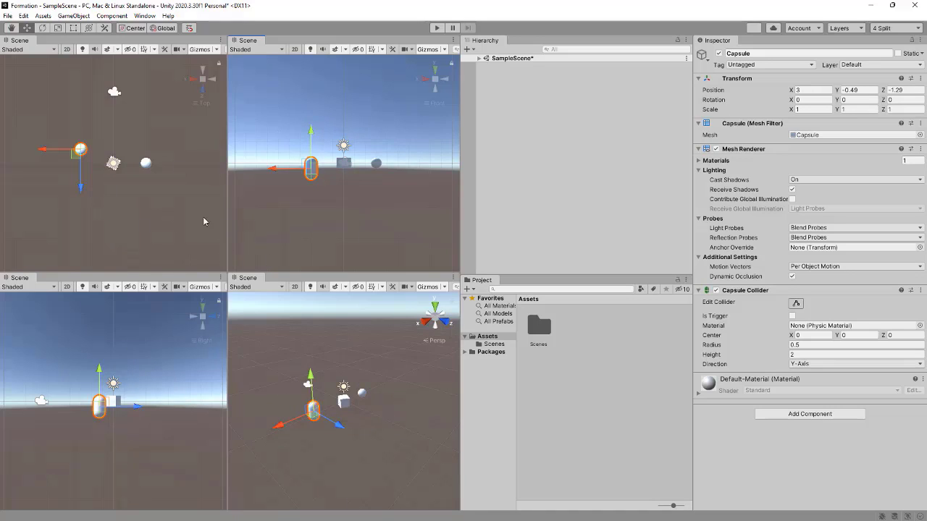
pyautogui.click(434, 308)
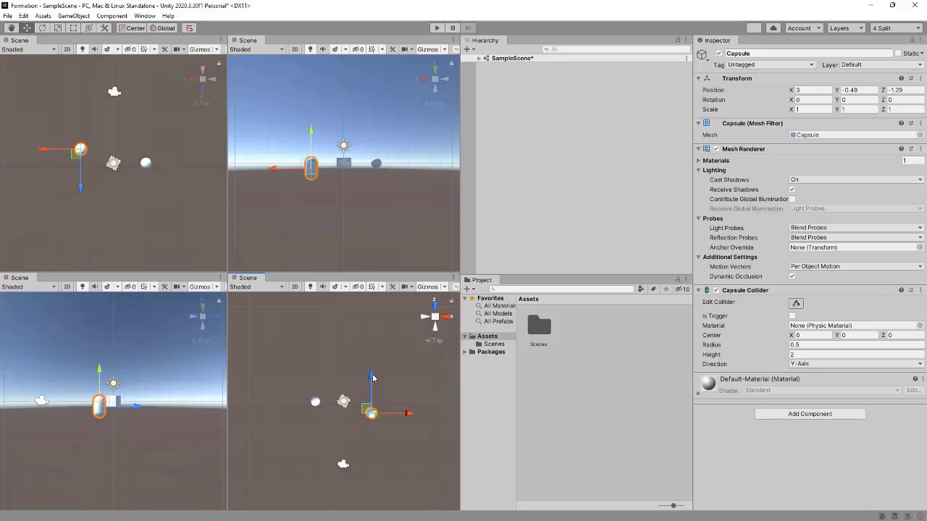
pyautogui.moveTo(371, 375)
pyautogui.mouseDown()
pyautogui.moveTo(372, 352)
pyautogui.moveTo(374, 378)
pyautogui.mouseUp()
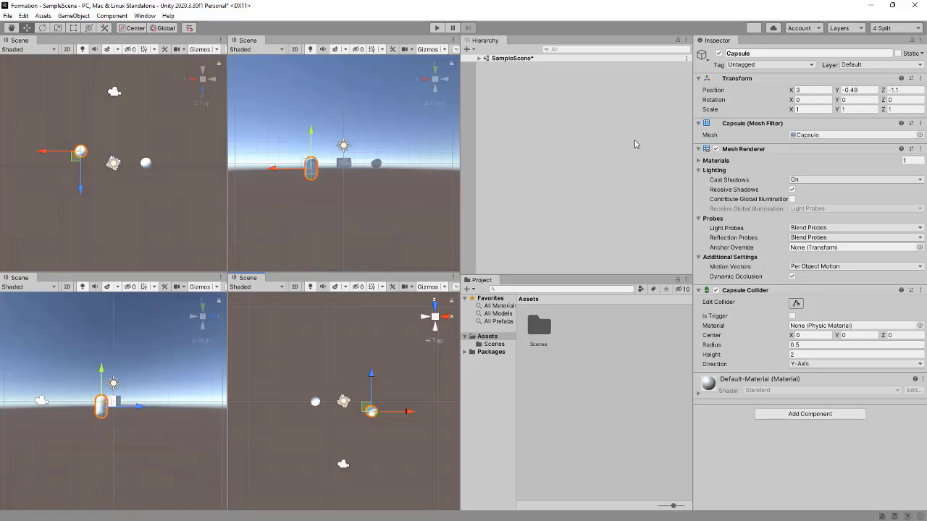
# Switch the editor to the Tall layout and compare its Game and Scene views
pyautogui.click(145, 15)
pyautogui.moveTo(163, 68)
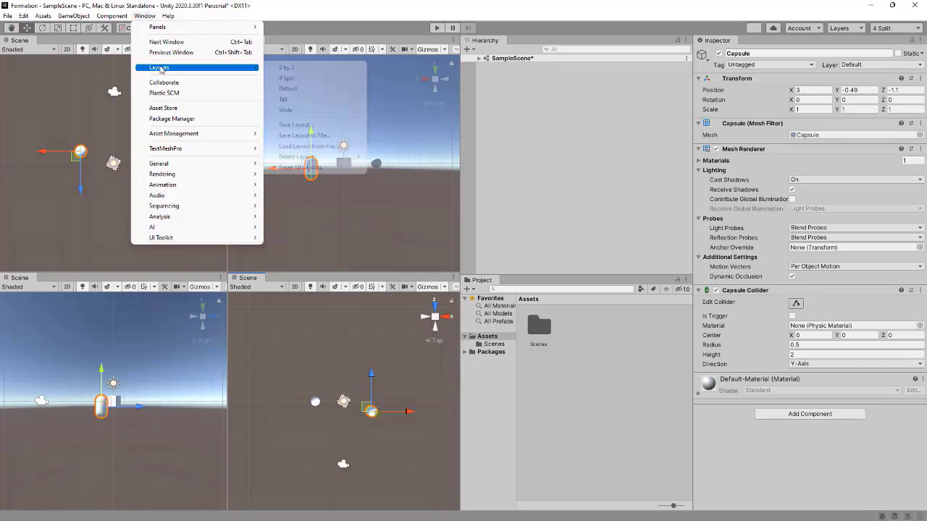
pyautogui.click(297, 100)
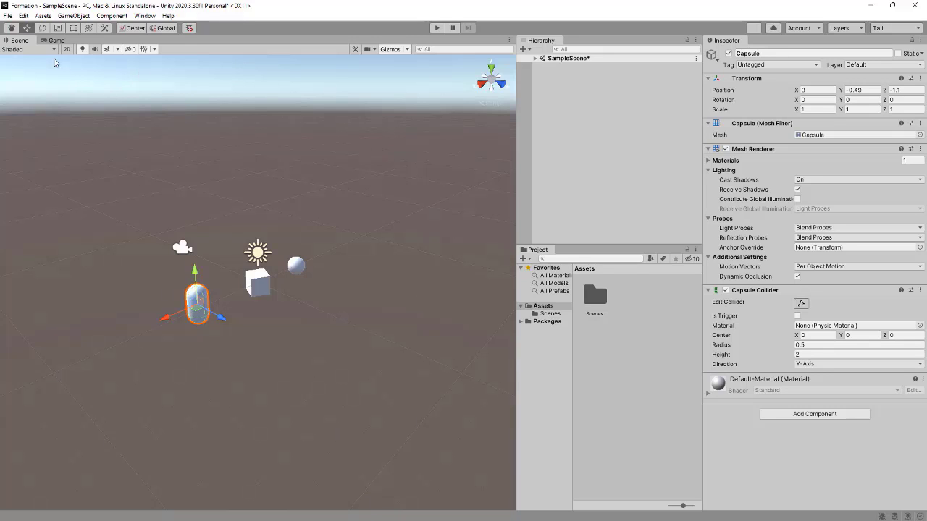
pyautogui.click(56, 41)
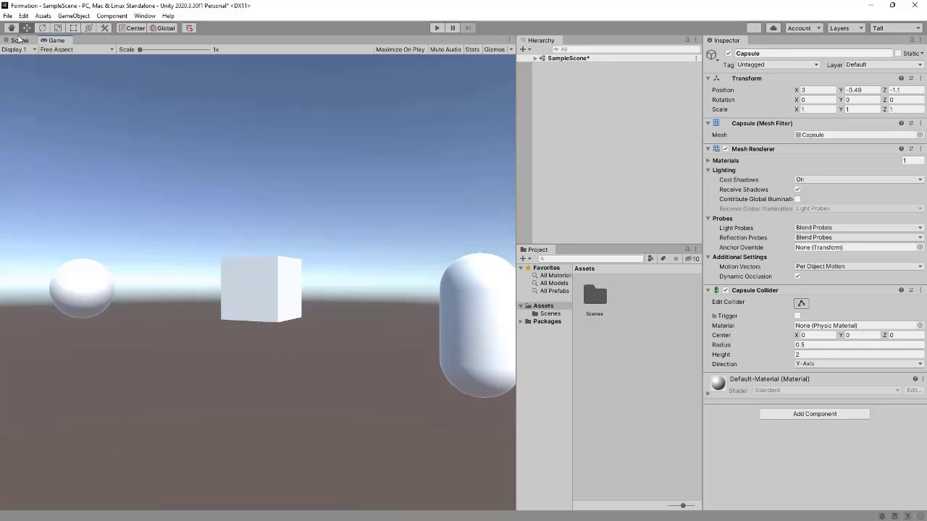
pyautogui.click(19, 40)
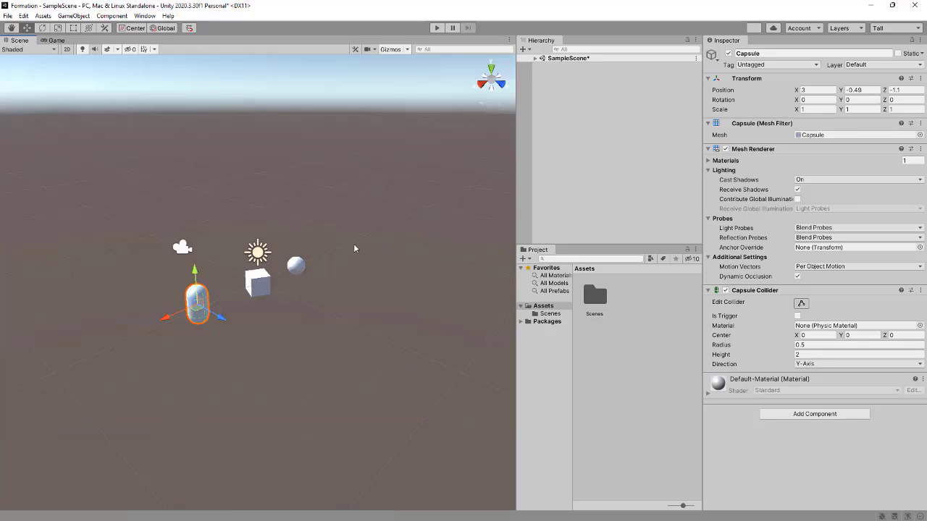
pyautogui.click(534, 43)
pyautogui.click(539, 249)
# Switch the editor to the Wide layout and preview the Game view before returning to the Scene view
pyautogui.click(144, 18)
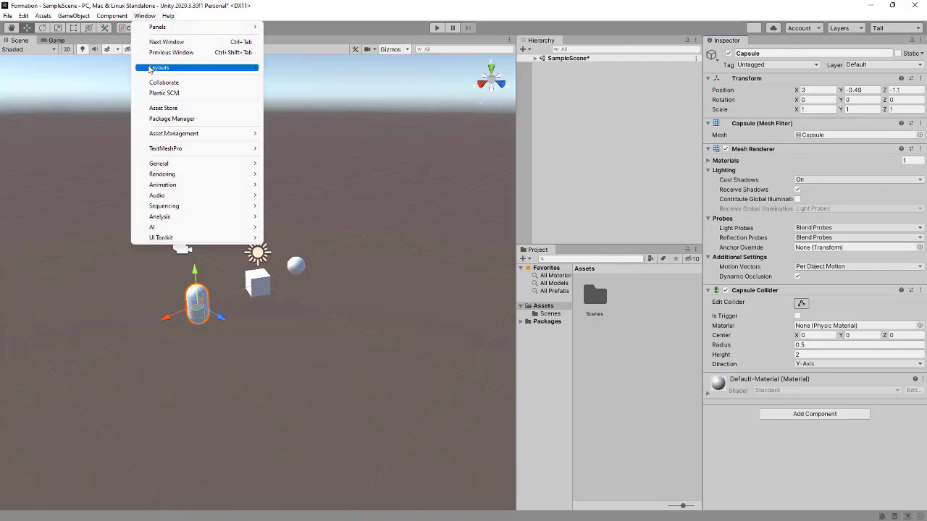
pyautogui.moveTo(151, 69)
pyautogui.click(290, 110)
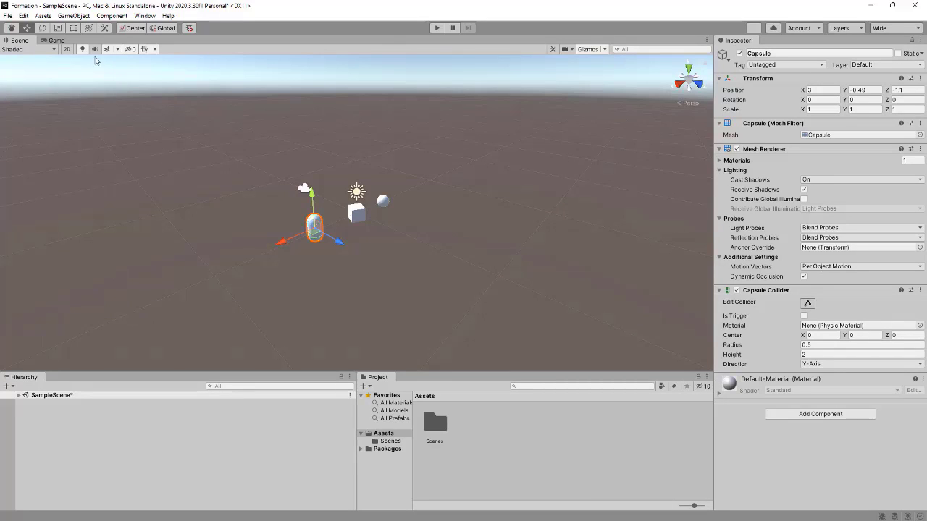
pyautogui.click(55, 40)
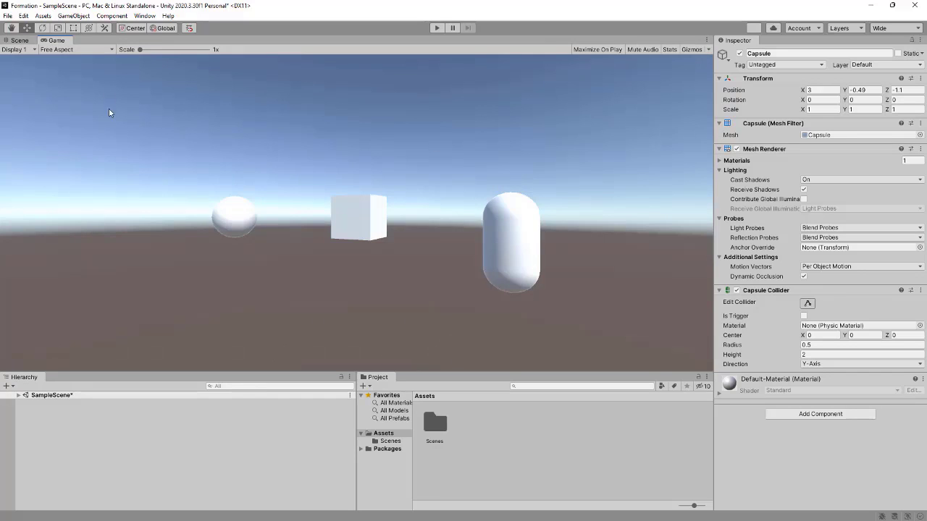
pyautogui.click(20, 41)
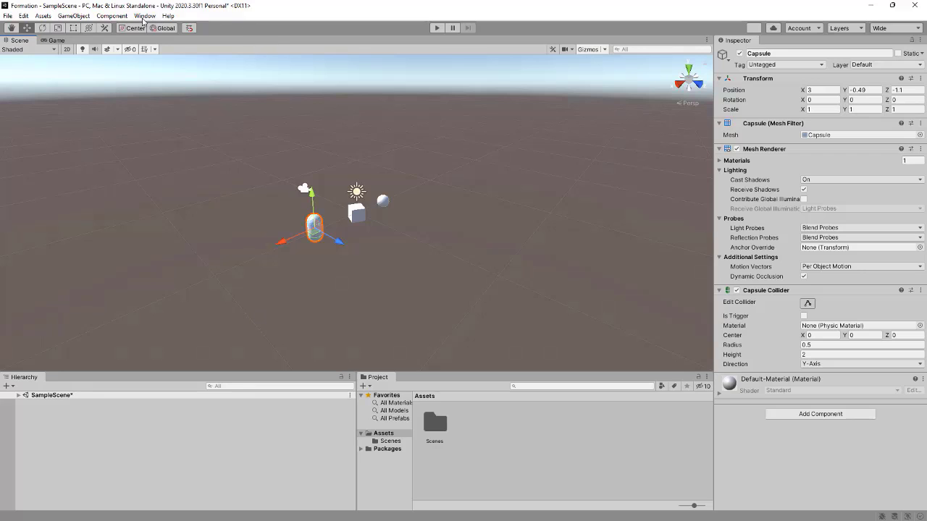
# Restore the Default editor layout and check the Game view before returning to the Scene view
pyautogui.click(144, 16)
pyautogui.moveTo(154, 69)
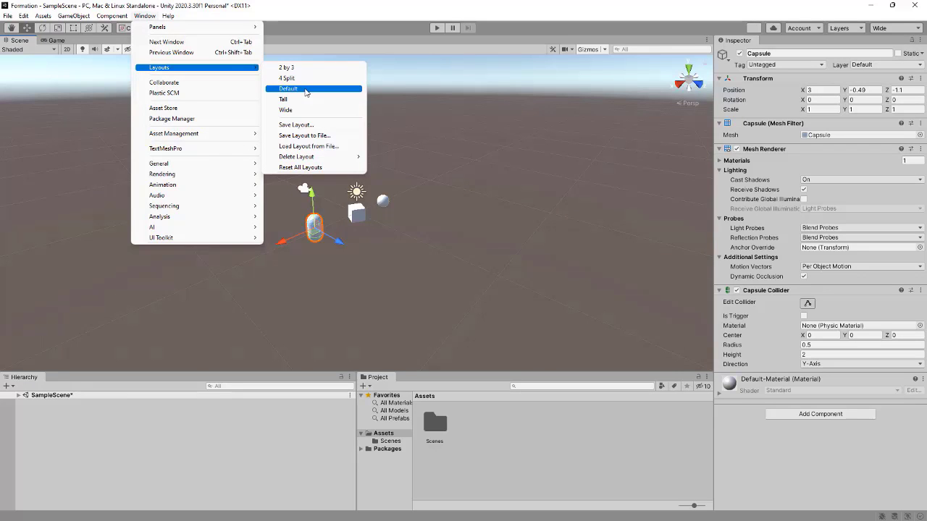
pyautogui.click(306, 89)
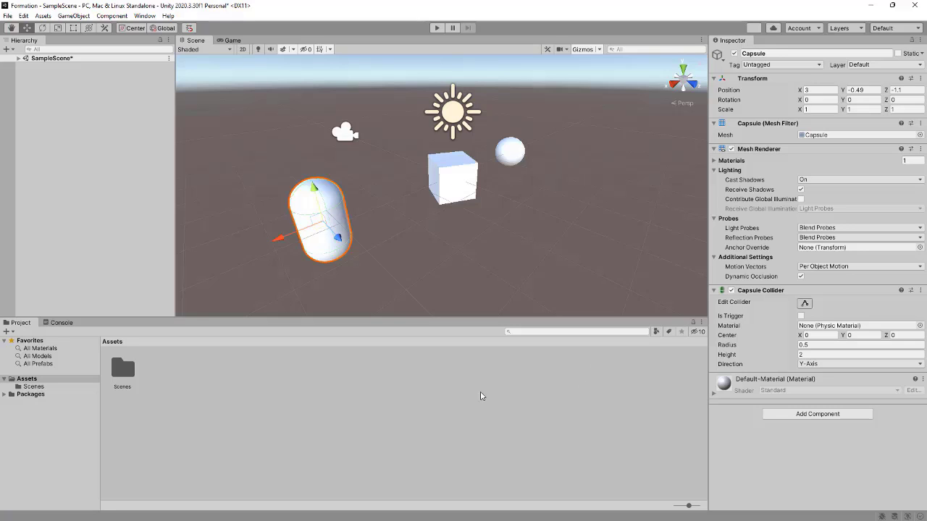
pyautogui.click(234, 40)
pyautogui.click(196, 40)
# Detach the Console panel into a floating window after trying dock positions above and below the objects in the Scene view
pyautogui.click(62, 323)
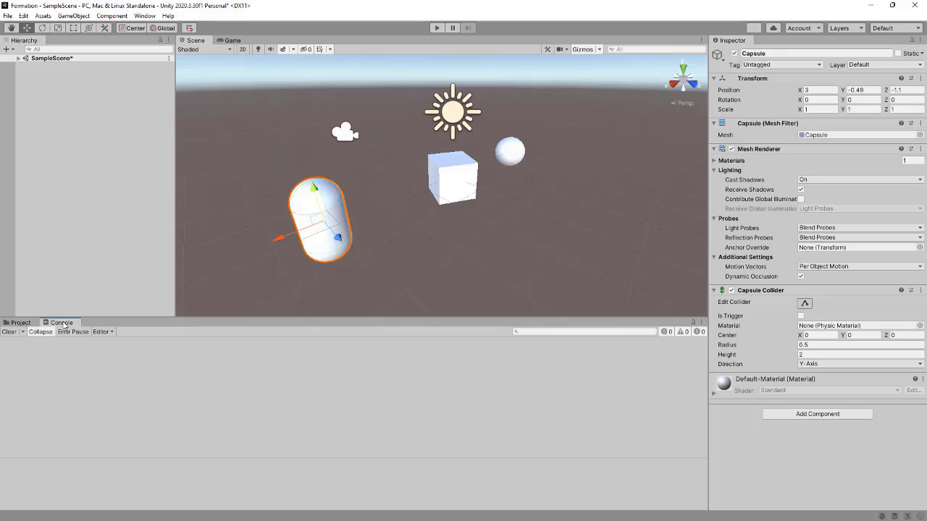
pyautogui.moveTo(64, 325); pyautogui.dragTo(455, 184)
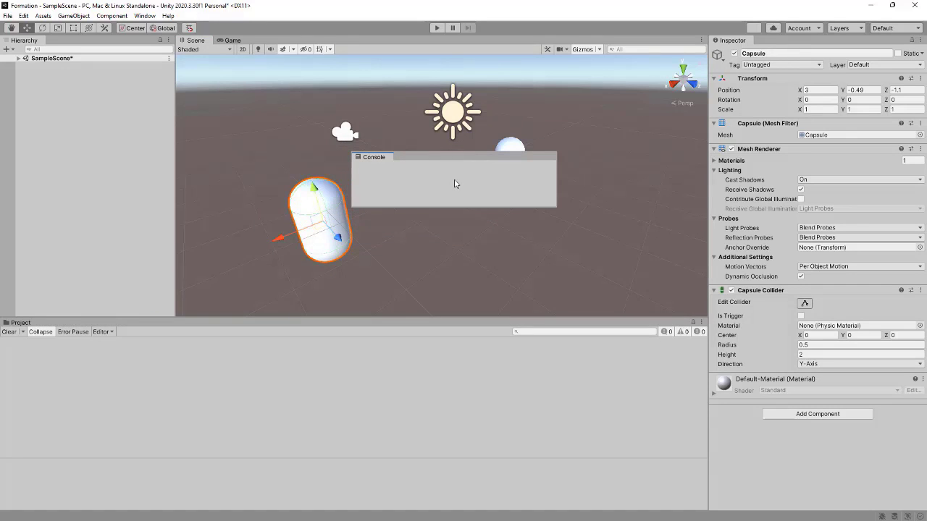
pyautogui.moveTo(454, 184); pyautogui.dragTo(455, 185)
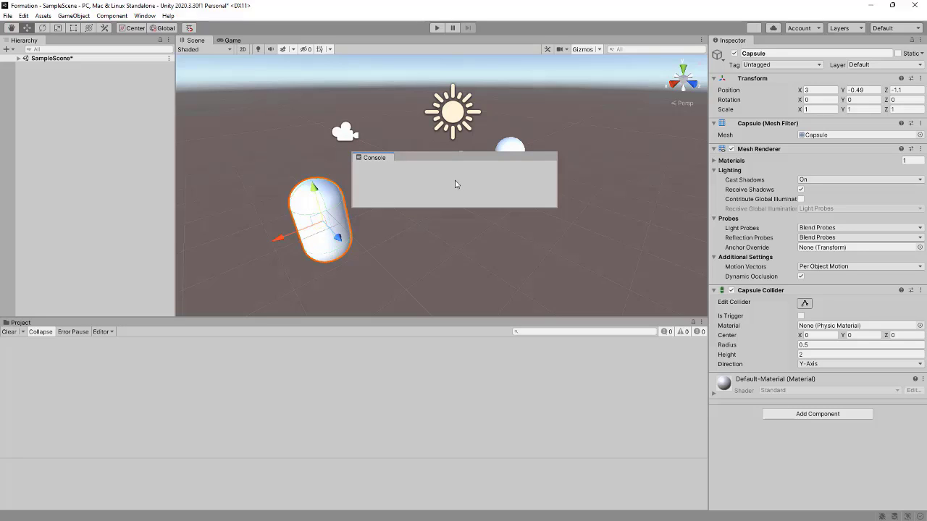
pyautogui.moveTo(456, 184); pyautogui.dragTo(449, 131)
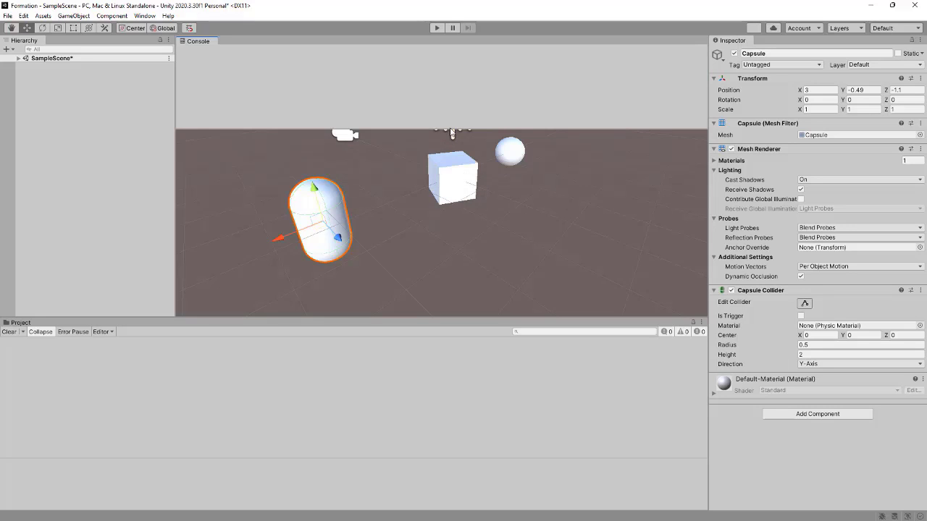
pyautogui.moveTo(451, 133); pyautogui.dragTo(449, 257)
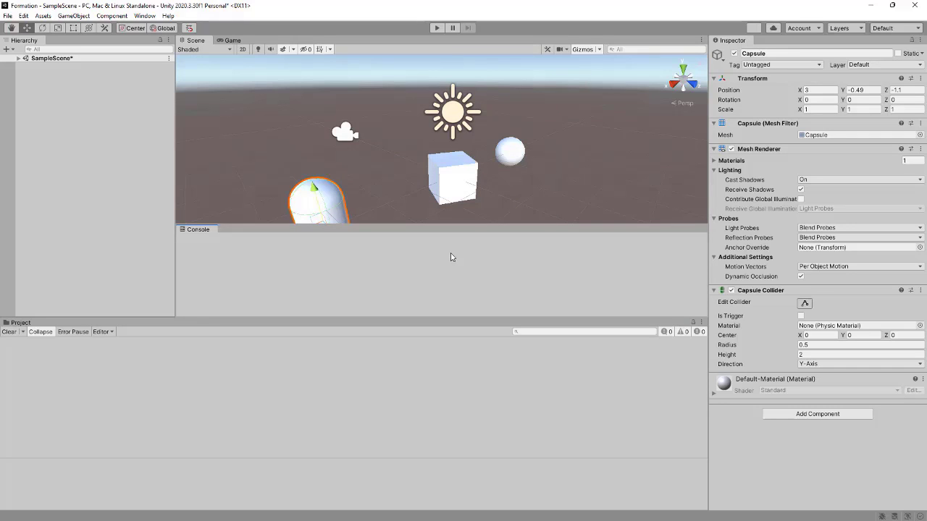
pyautogui.moveTo(451, 257); pyautogui.dragTo(426, 180)
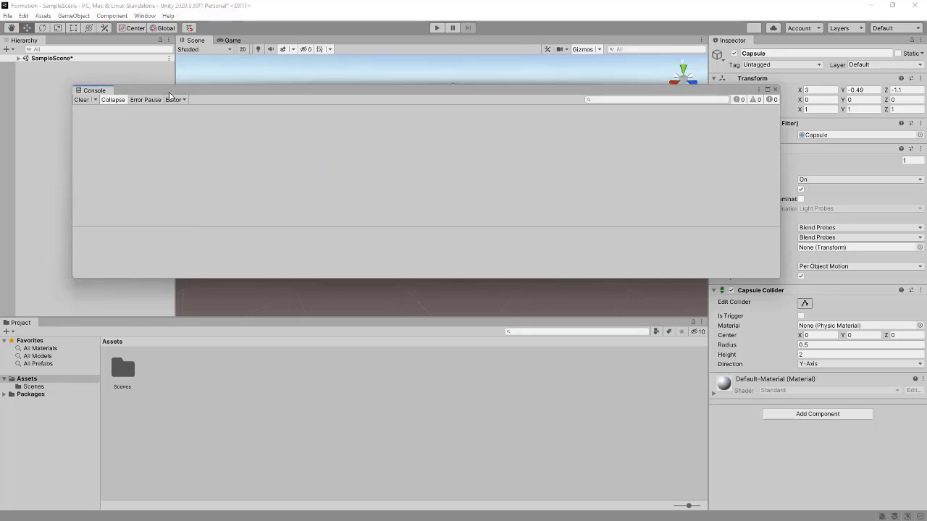
# Reposition and narrow the floating Console window, and widen the Hierarchy panel slightly
pyautogui.moveTo(94, 90); pyautogui.dragTo(295, 257)
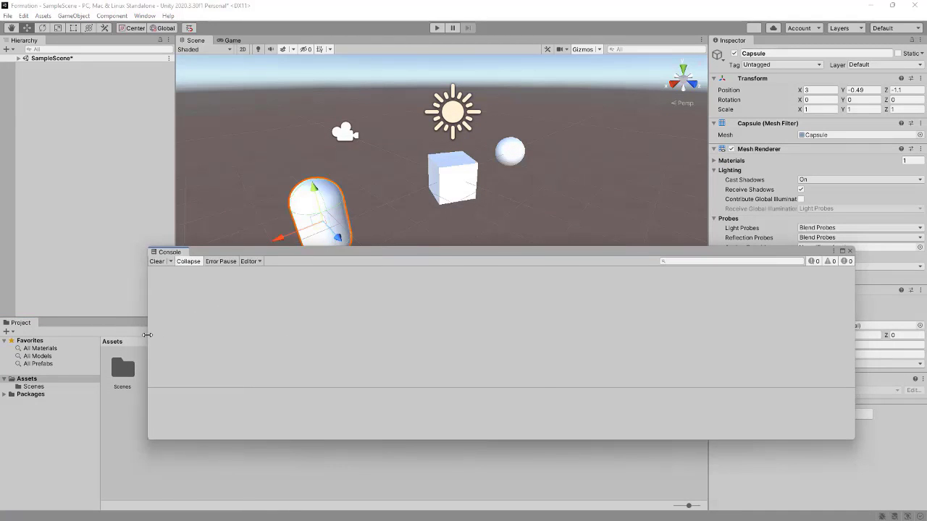
pyautogui.moveTo(147, 335); pyautogui.dragTo(570, 331)
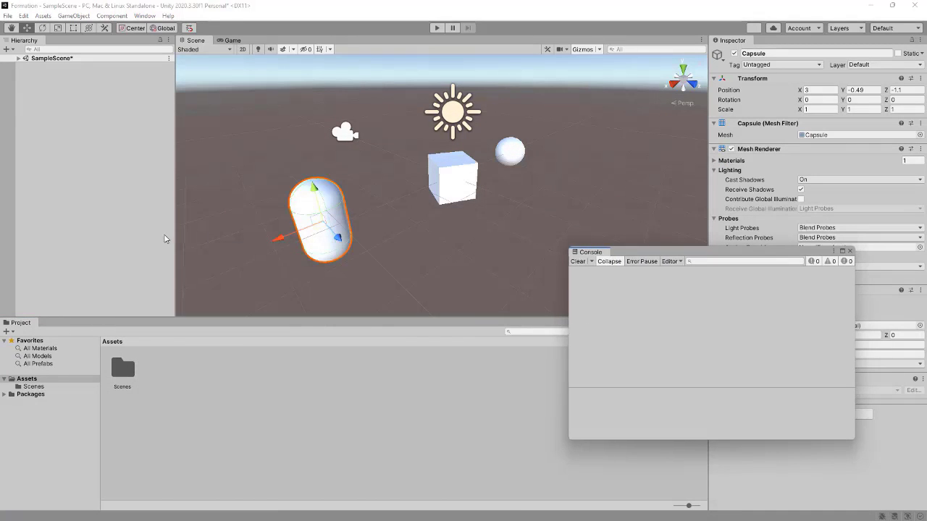
pyautogui.moveTo(175, 239); pyautogui.dragTo(200, 258)
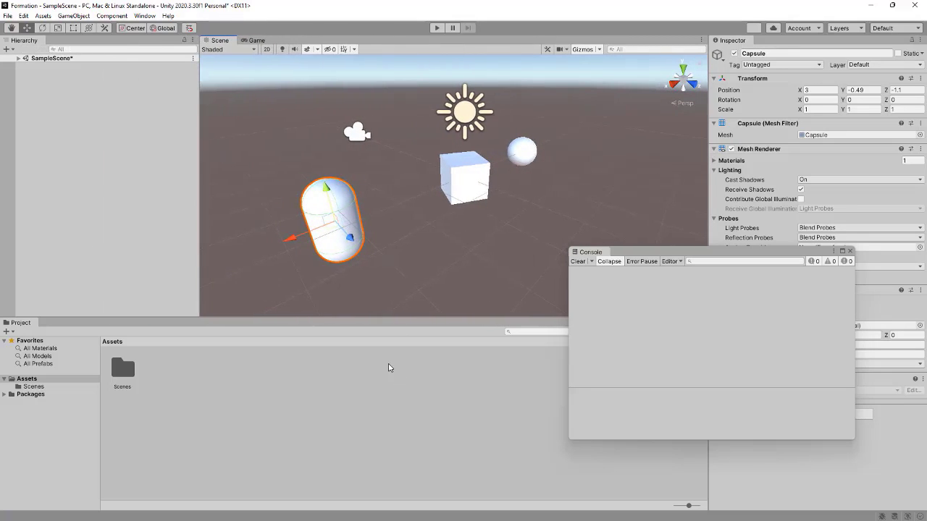
# Dock the Console as a tab after Game in the central panel group and cycle through the Scene, Game and Console views
pyautogui.moveTo(597, 256); pyautogui.dragTo(329, 43)
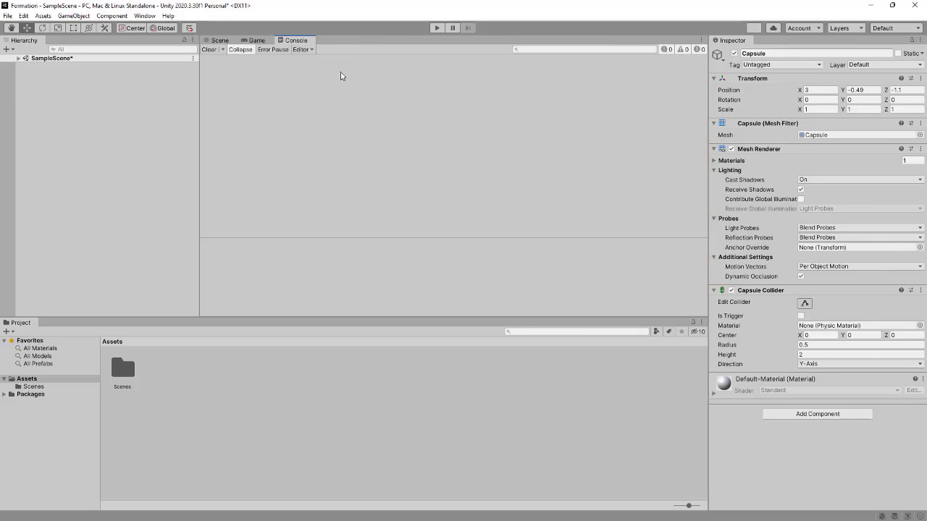
pyautogui.click(219, 40)
pyautogui.click(255, 41)
pyautogui.click(295, 41)
pyautogui.click(255, 41)
# Detach the Game view, enlarge and shift its floating window, and dock it back as a tab after Console
pyautogui.moveTo(254, 44); pyautogui.dragTo(509, 267)
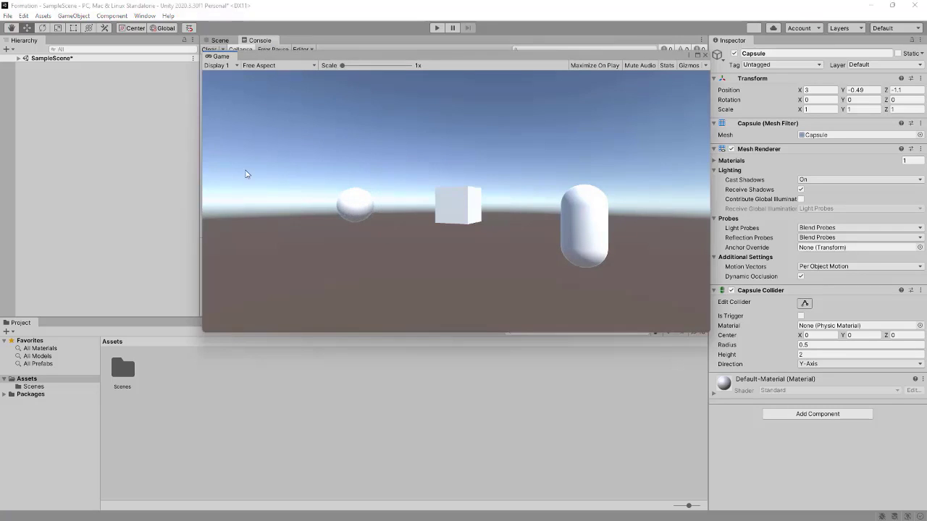
pyautogui.moveTo(204, 334); pyautogui.dragTo(49, 497)
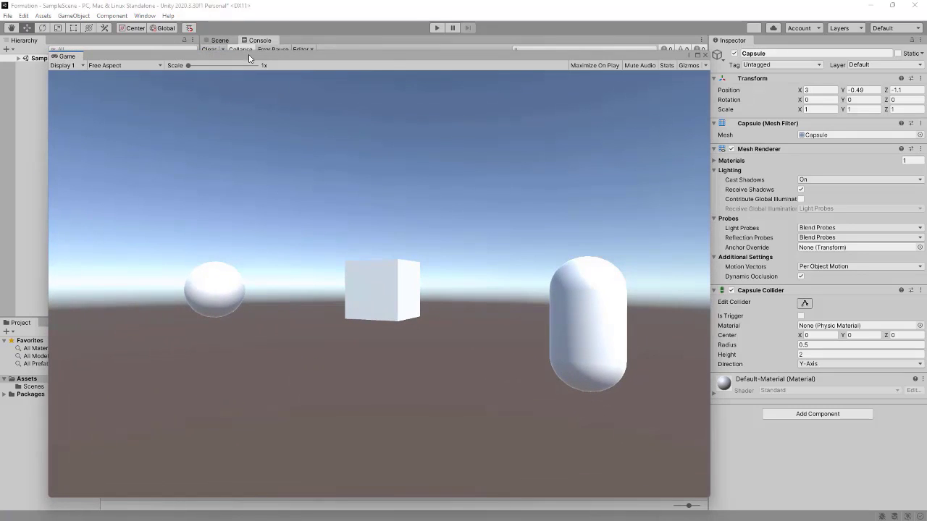
pyautogui.moveTo(249, 57); pyautogui.dragTo(575, 54)
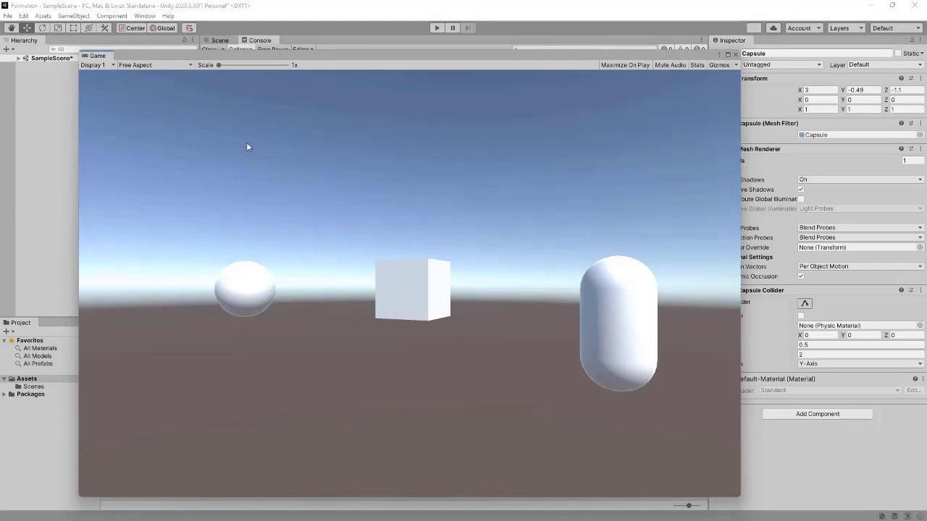
pyautogui.moveTo(97, 56); pyautogui.dragTo(297, 40)
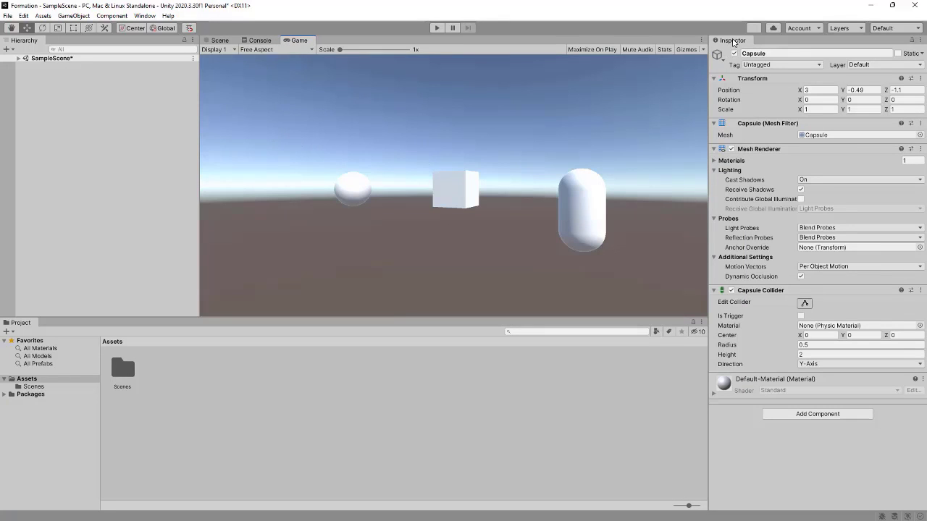
# Dock the Inspector beside the Game view above a full-width Project panel, and reduce the Project panel's height
pyautogui.moveTo(734, 40); pyautogui.dragTo(669, 202)
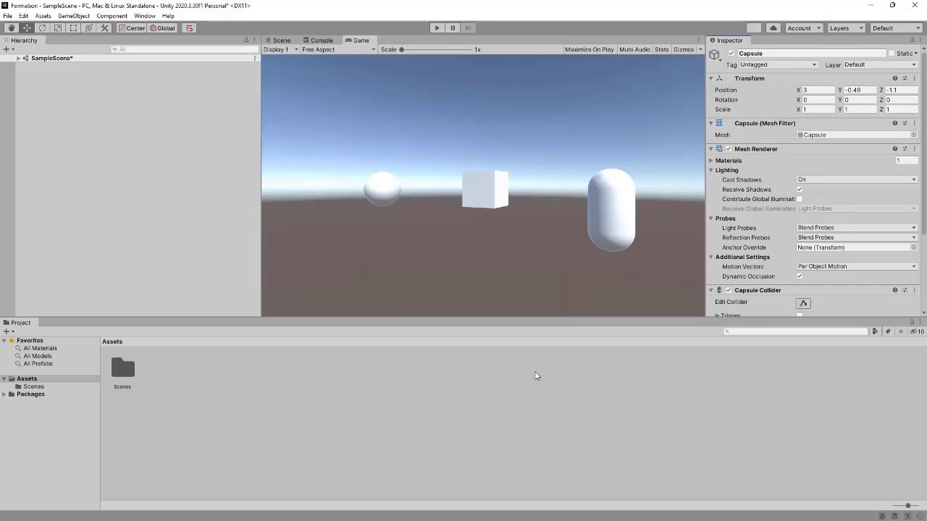
pyautogui.moveTo(687, 320); pyautogui.dragTo(681, 382)
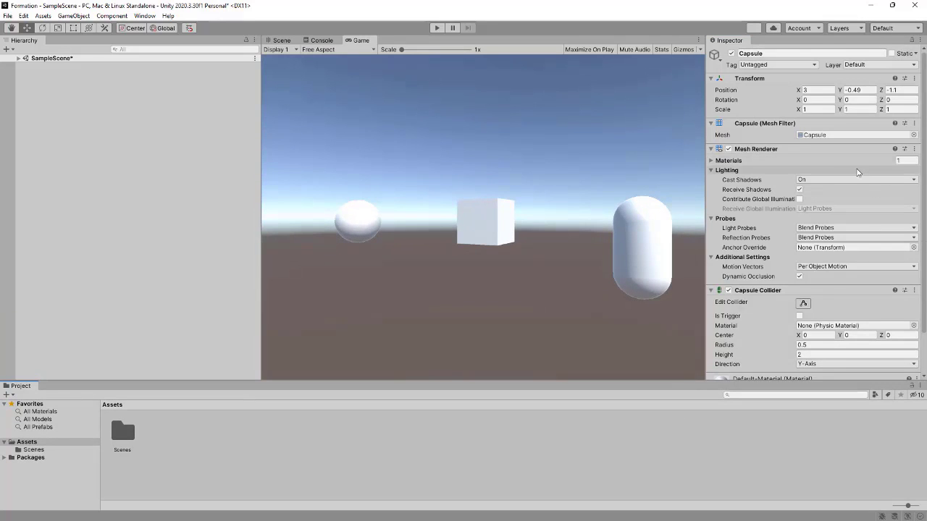
# Look through the Capsule's components in the Inspector and make the Hierarchy panel narrower
pyautogui.scroll(-3, 869, 187)
pyautogui.scroll(3, 854, 210)
pyautogui.scroll(-3, 906, 273)
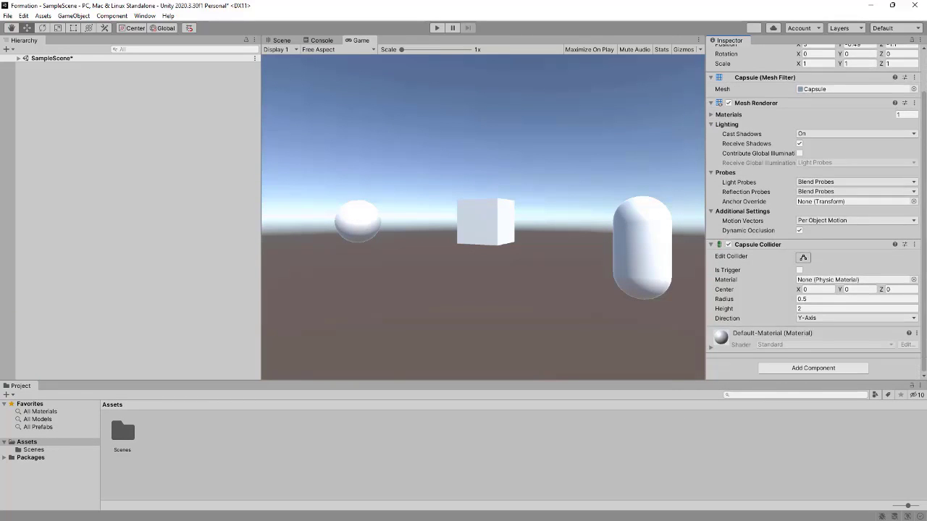
pyautogui.scroll(3, 905, 272)
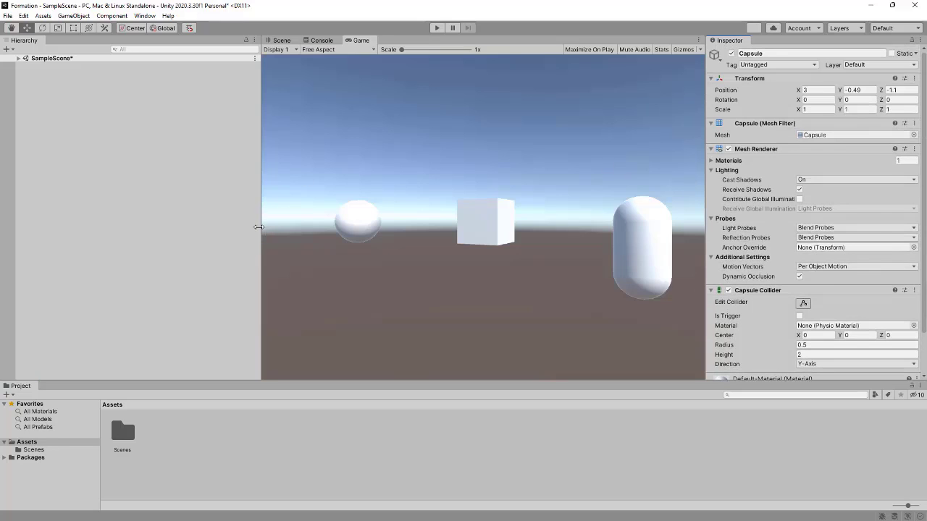
pyautogui.moveTo(258, 227); pyautogui.dragTo(94, 180)
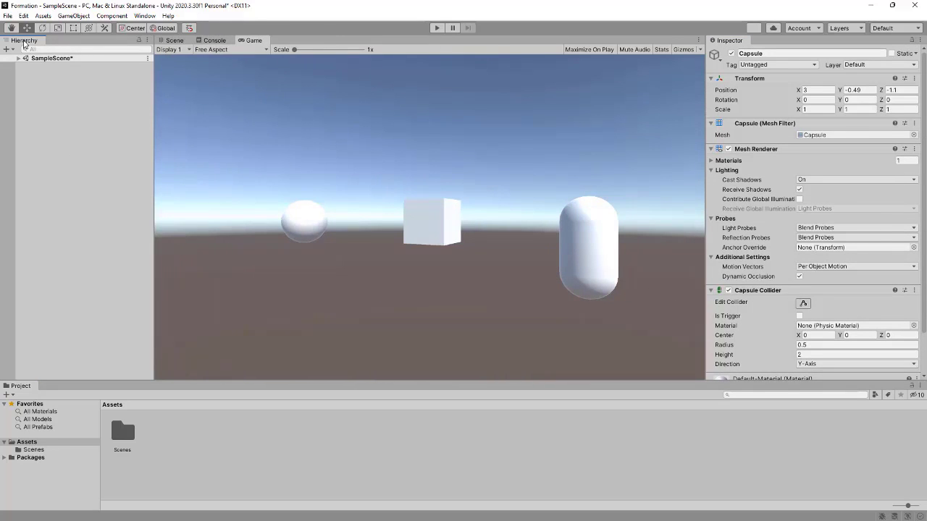
# Dock the Hierarchy as a tab before the Inspector and alternate between the two panels
pyautogui.moveTo(24, 42); pyautogui.dragTo(724, 42)
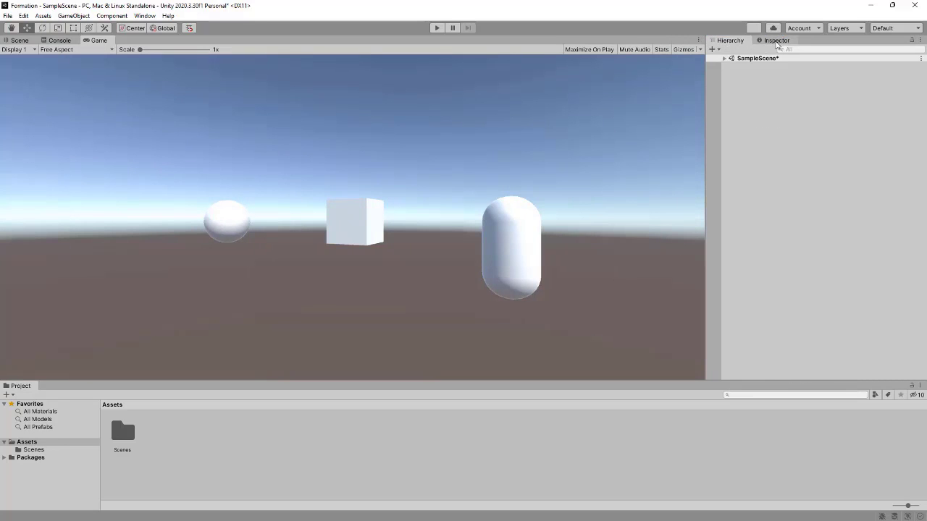
pyautogui.click(777, 41)
pyautogui.click(732, 40)
pyautogui.click(776, 41)
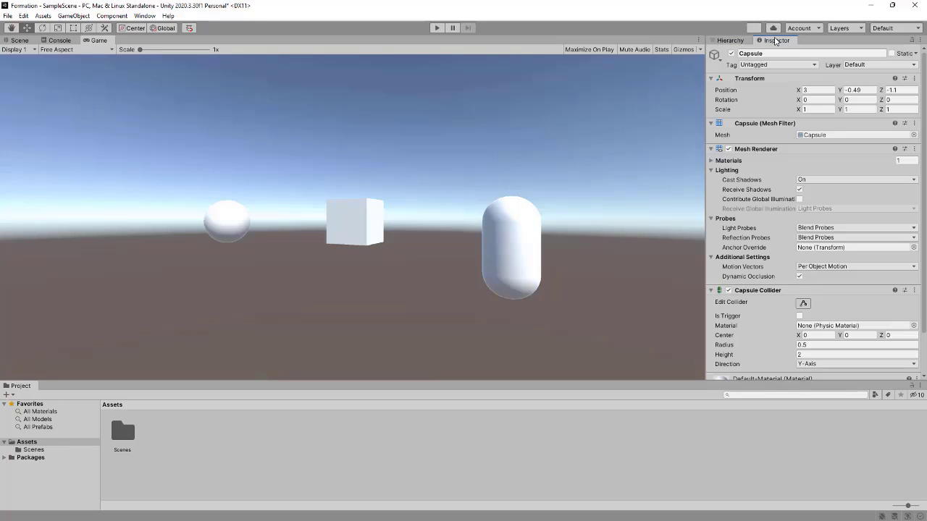
pyautogui.click(732, 41)
pyautogui.click(774, 41)
# Move the Hierarchy into its own full-height column, widen it, and redock it beside the Game view above the Project panel
pyautogui.moveTo(732, 41); pyautogui.dragTo(9, 413)
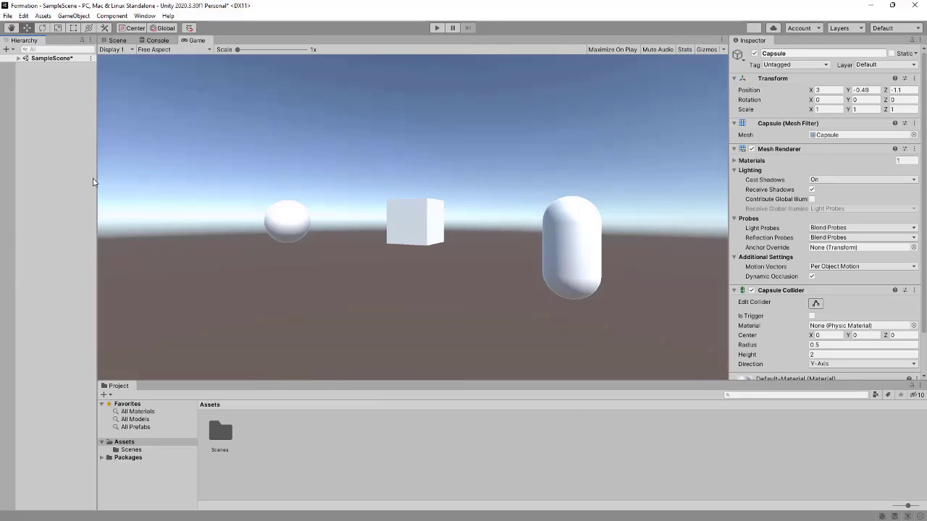
pyautogui.moveTo(95, 204); pyautogui.dragTo(159, 204)
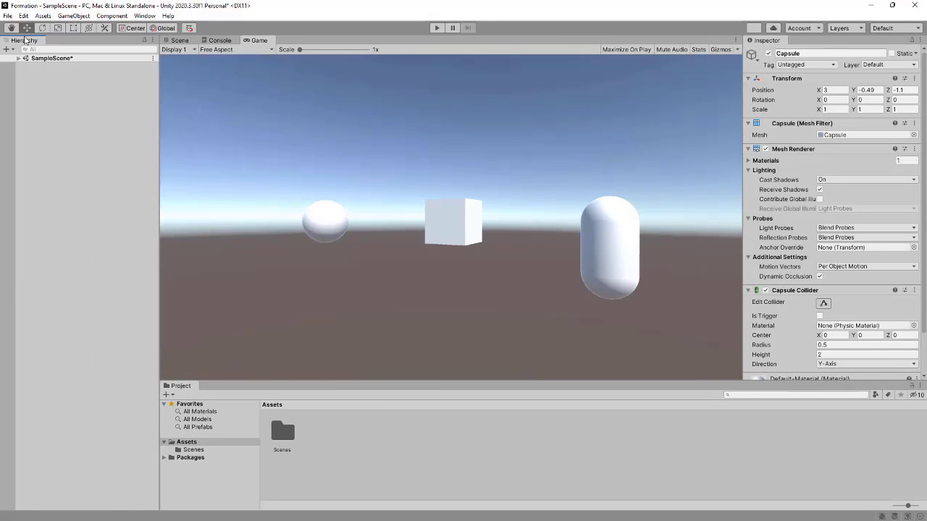
pyautogui.moveTo(25, 40); pyautogui.dragTo(265, 273)
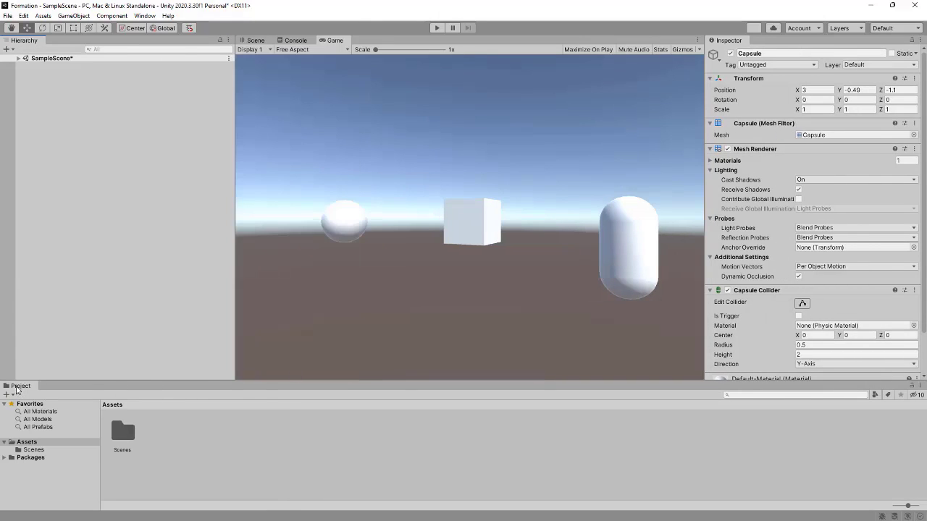
# Dock the Project panel directly beneath the Game view and narrow the Hierarchy column
pyautogui.moveTo(16, 389); pyautogui.dragTo(298, 365)
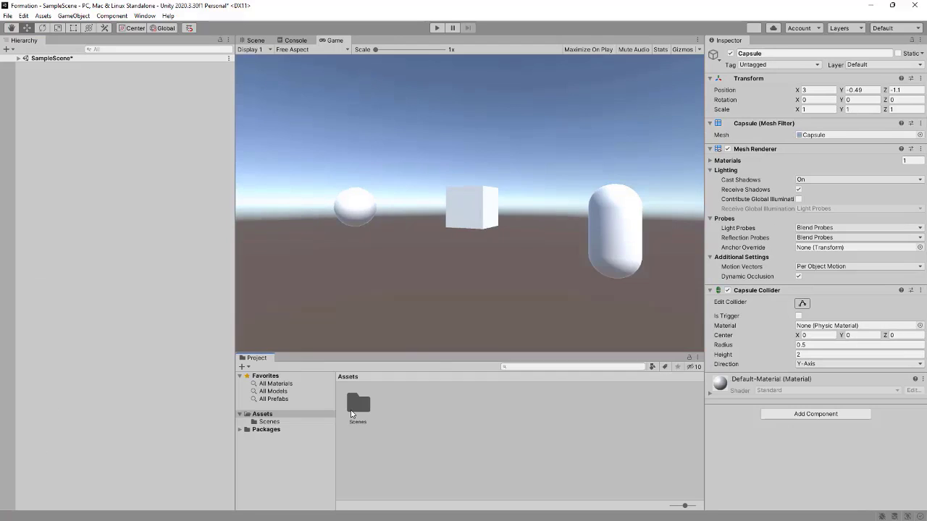
pyautogui.moveTo(234, 404); pyautogui.dragTo(174, 381)
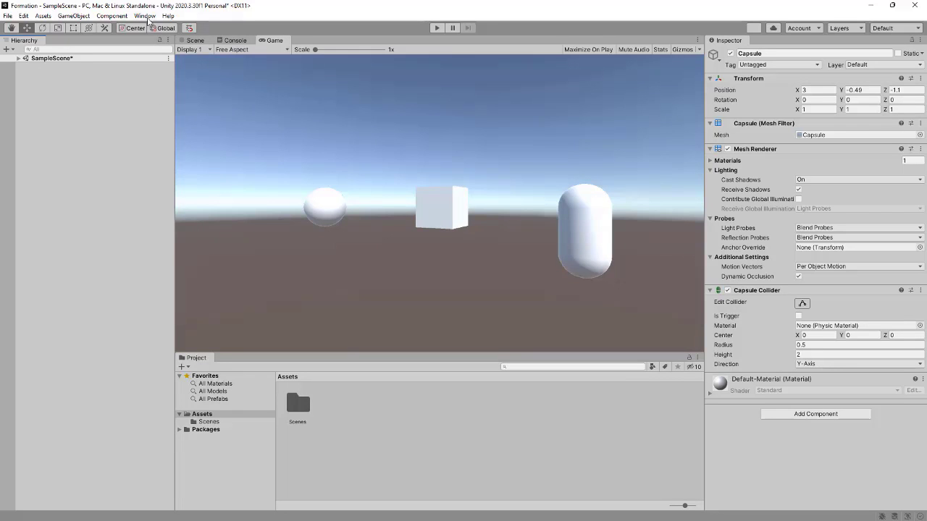
# Restore the preset Default editor layout
pyautogui.click(148, 16)
pyautogui.moveTo(210, 67)
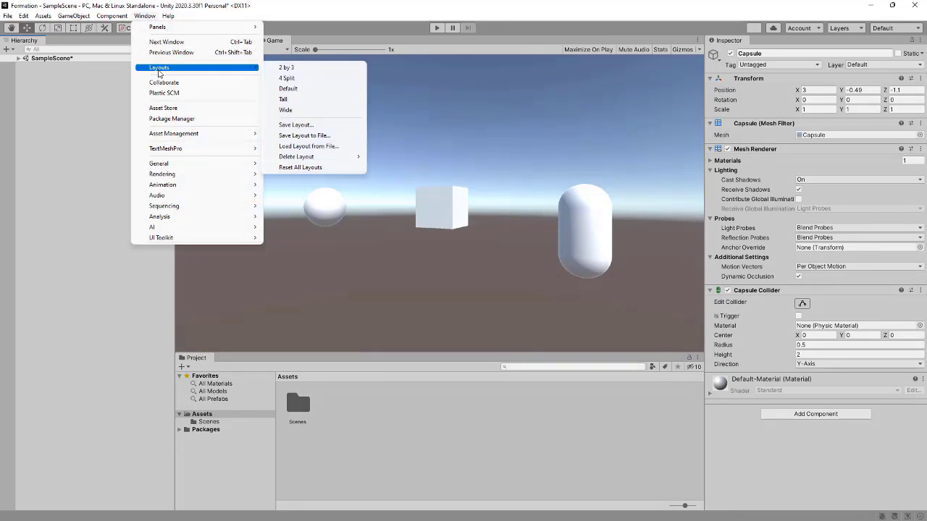
pyautogui.click(289, 88)
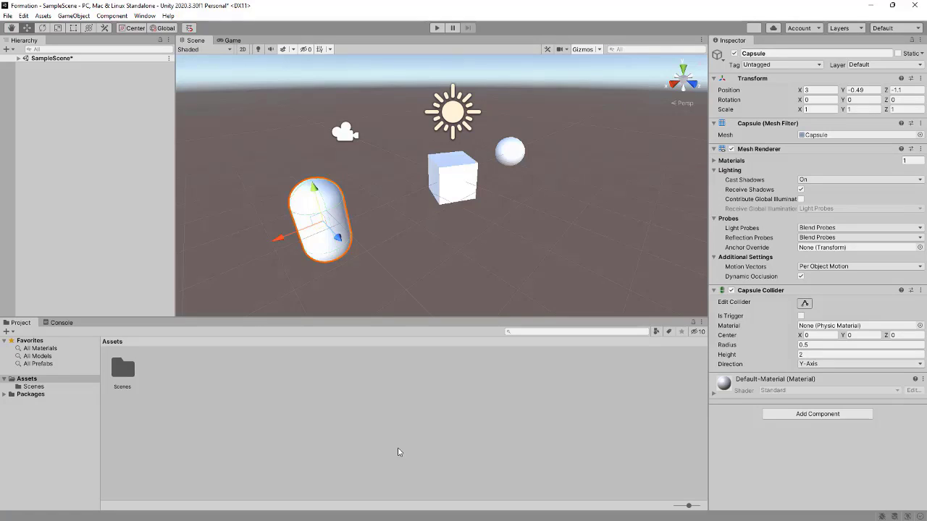
# Dock the Game view beside the Project panel and save this arrangement over the Default layout
pyautogui.moveTo(231, 41); pyautogui.dragTo(616, 447)
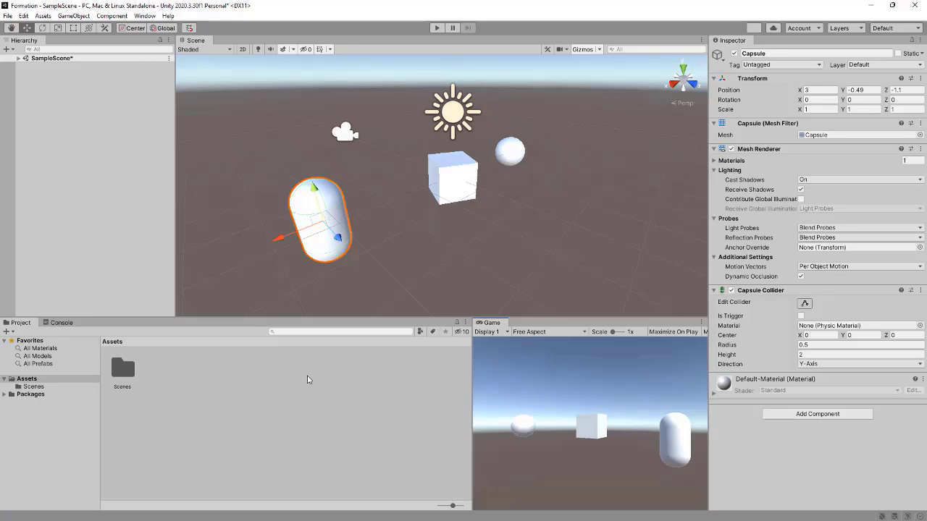
pyautogui.click(145, 15)
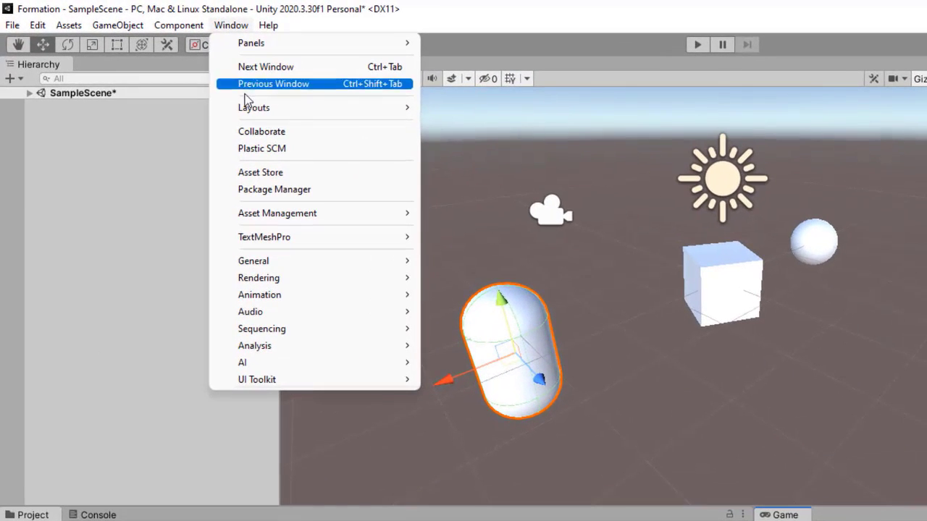
pyautogui.moveTo(154, 68)
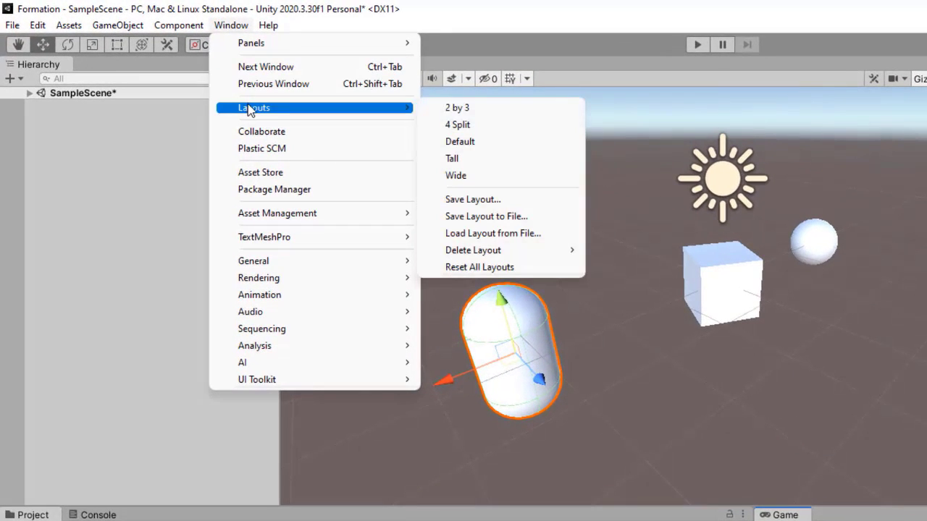
pyautogui.click(460, 200)
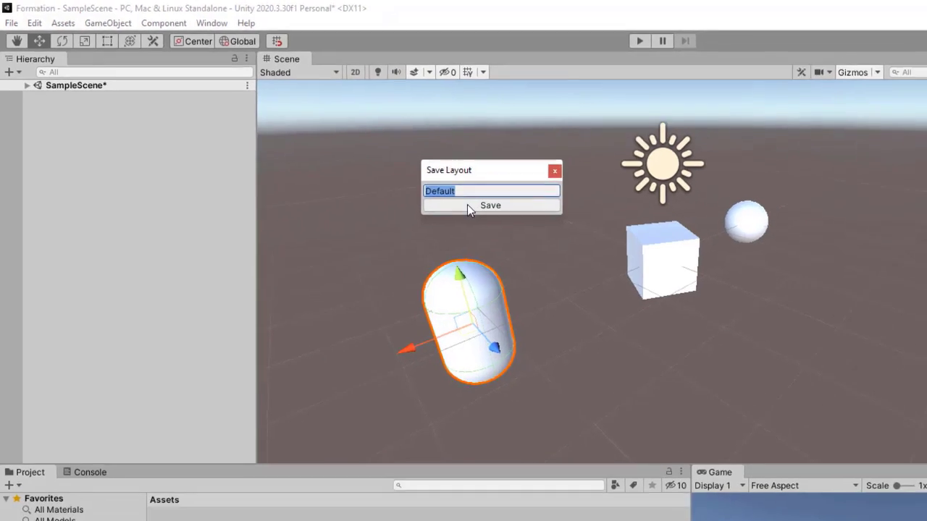
pyautogui.click(467, 204)
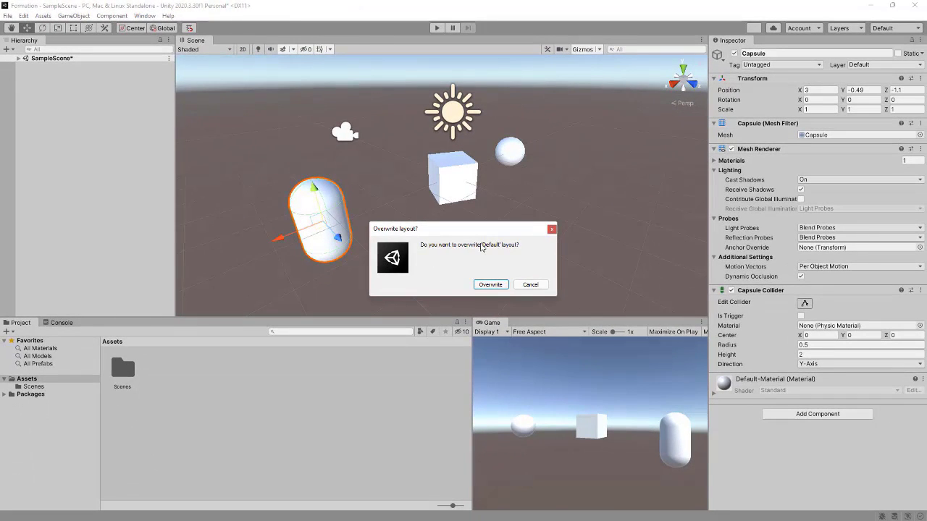
pyautogui.click(490, 285)
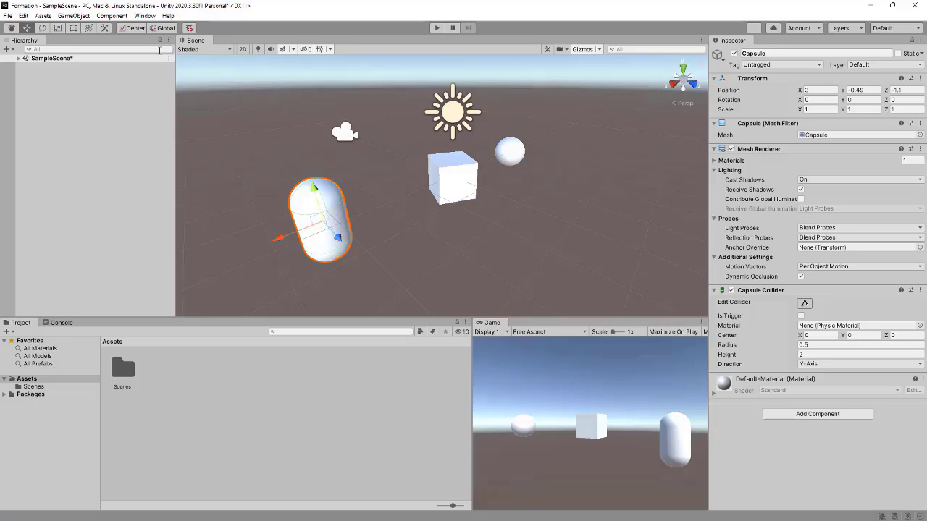
# Reset all window layouts to their factory settings
pyautogui.click(148, 17)
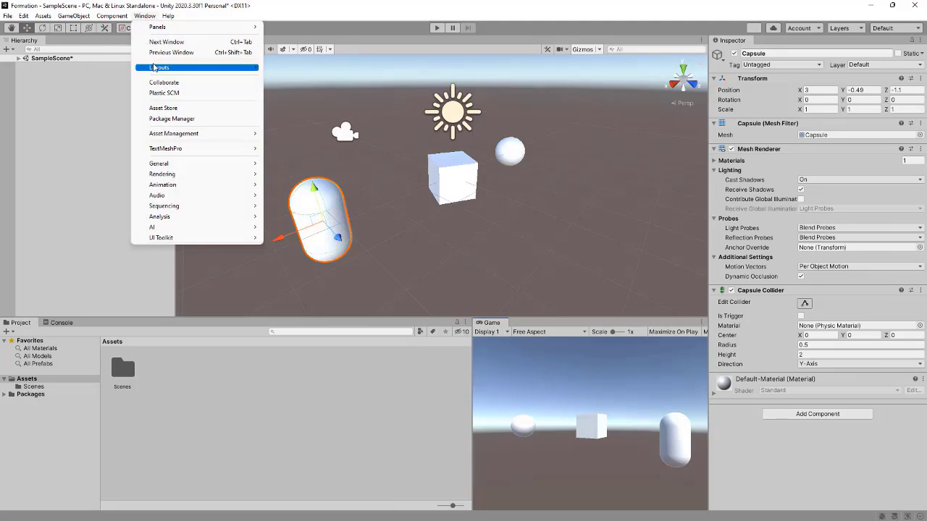
pyautogui.moveTo(157, 67)
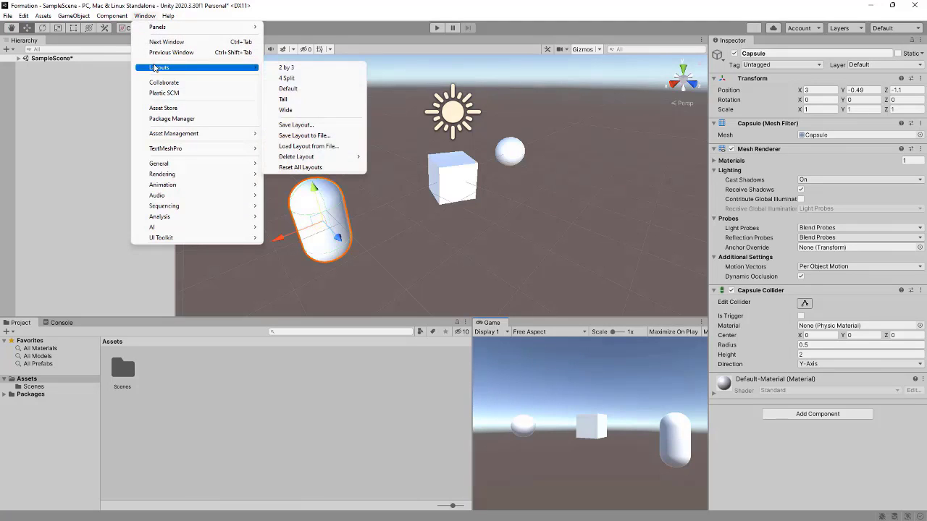
pyautogui.click(294, 168)
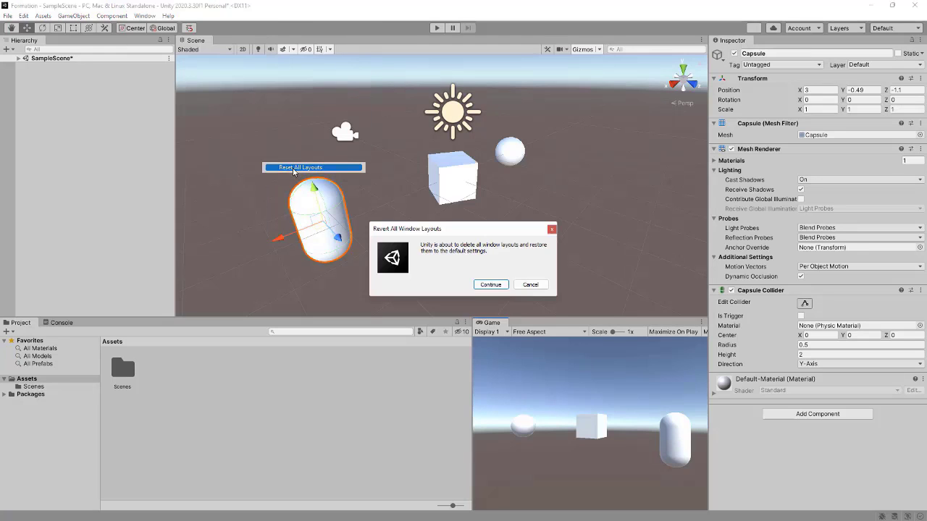
pyautogui.click(491, 284)
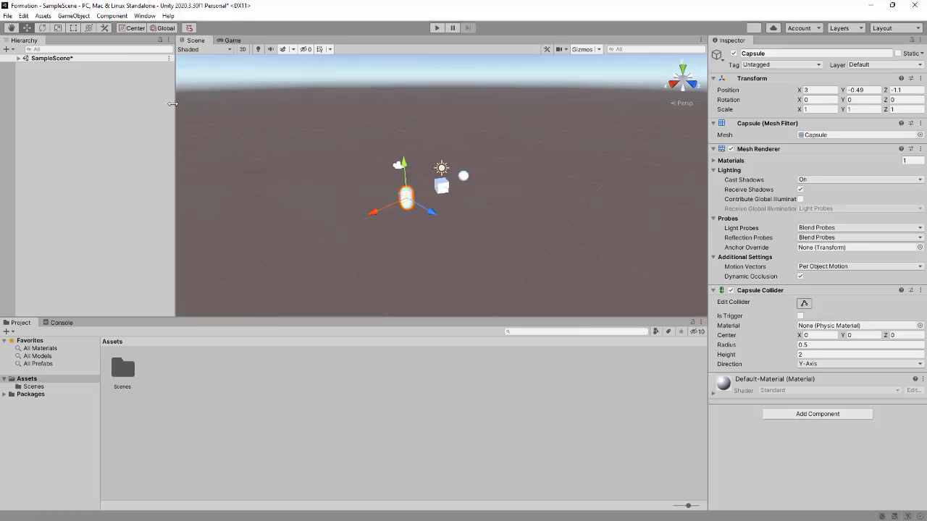
# Deselect the Capsule and dock the Game view beside the Project panel, below the Scene view
pyautogui.click(145, 16)
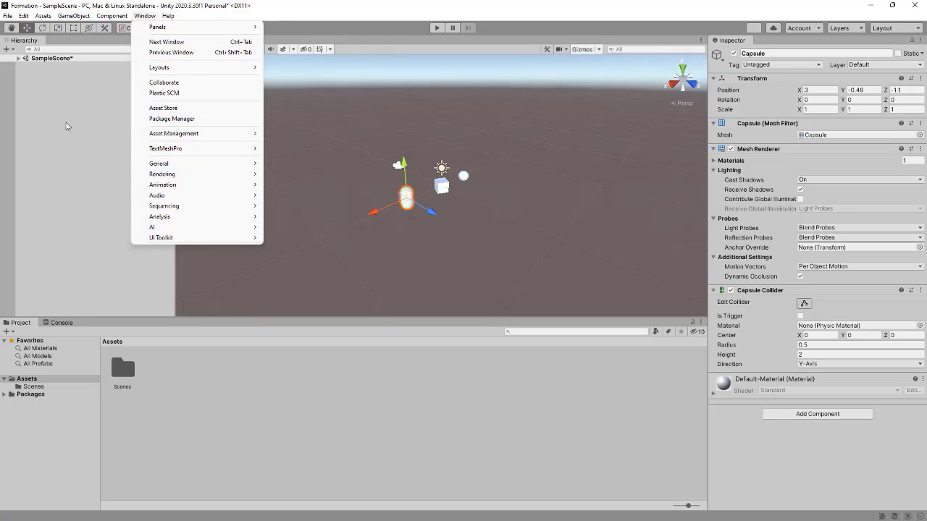
pyautogui.click(75, 210)
pyautogui.hotkey('ctrl', '2')
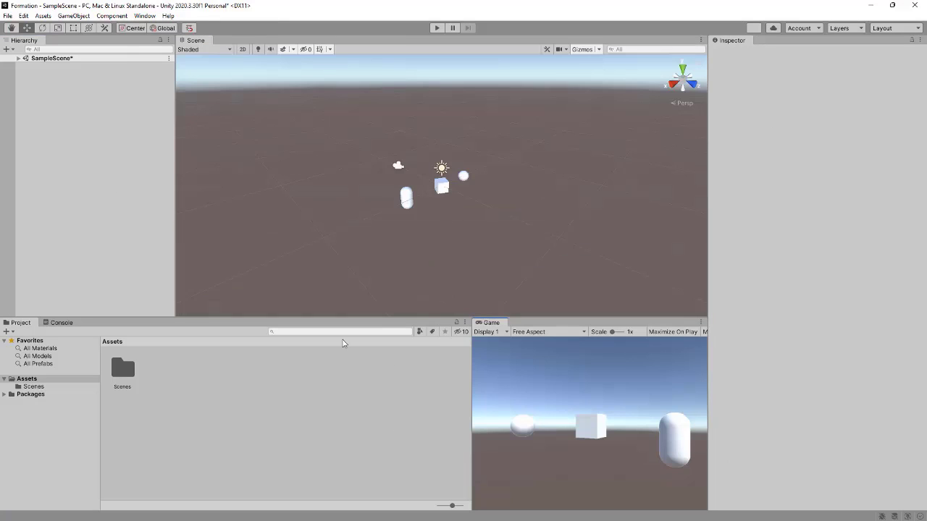
# Save the current arrangement as a new layout named "Mon Espace de travail"
pyautogui.click(144, 16)
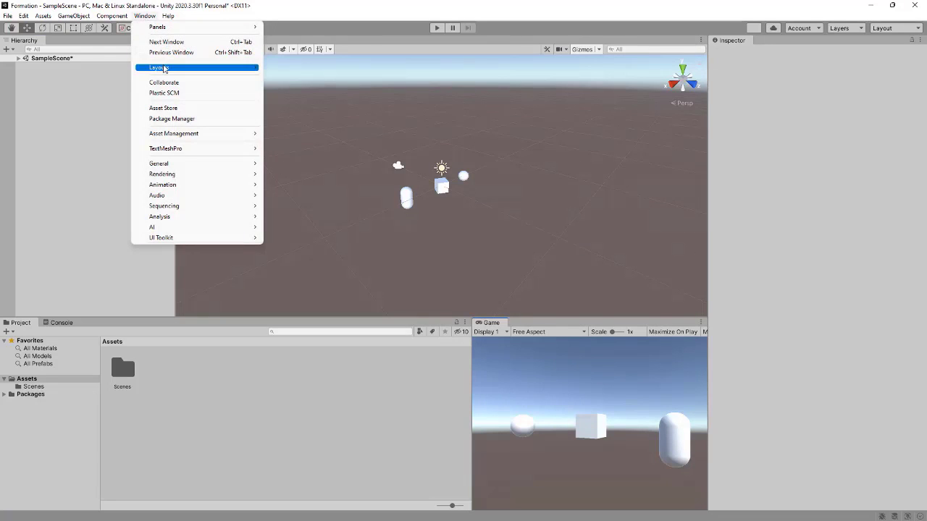
pyautogui.moveTo(166, 67)
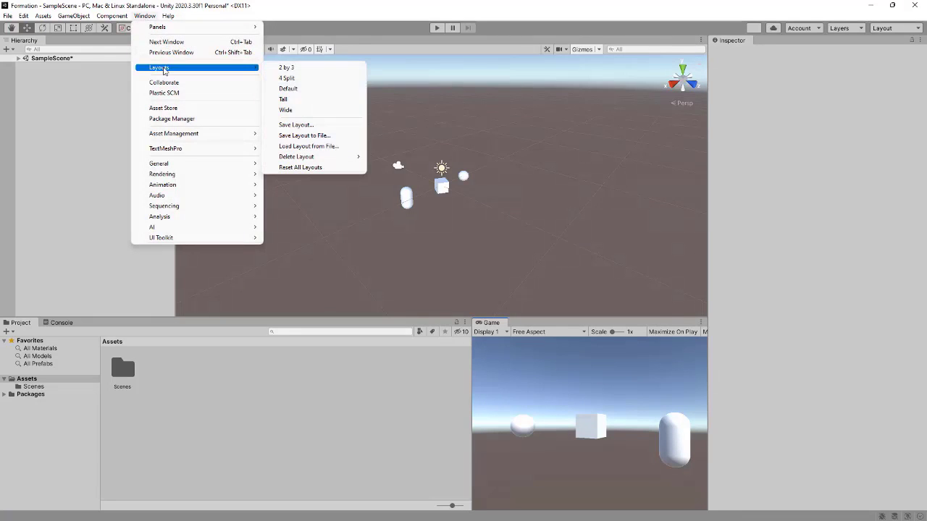
pyautogui.click(293, 125)
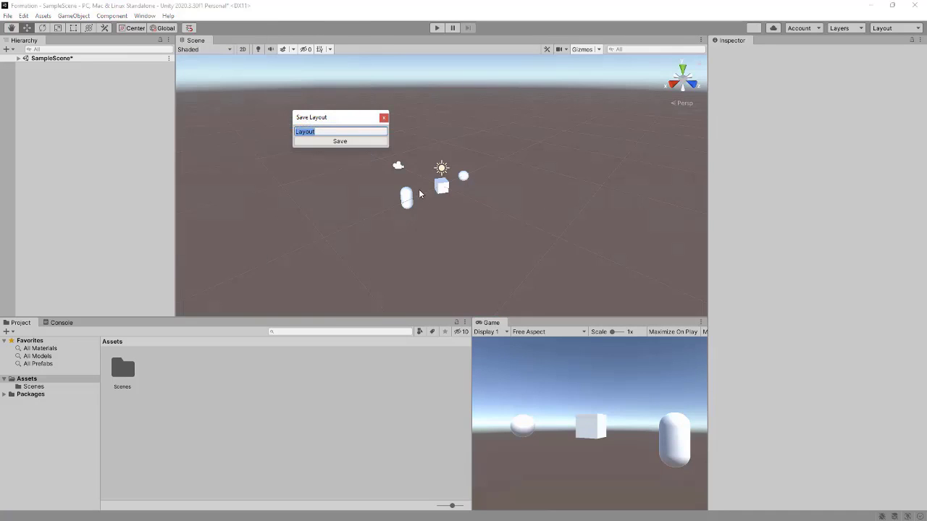
pyautogui.write('Mon Espace de travail')
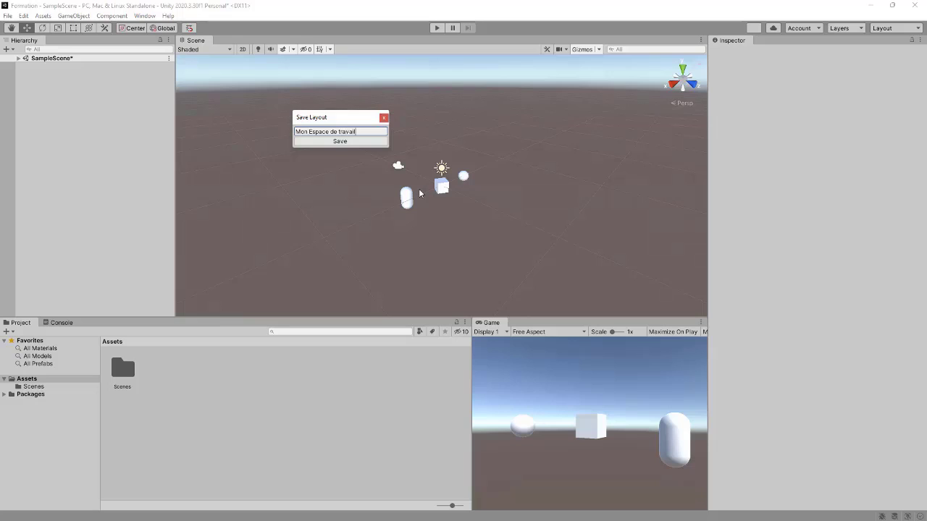
pyautogui.press('Return')
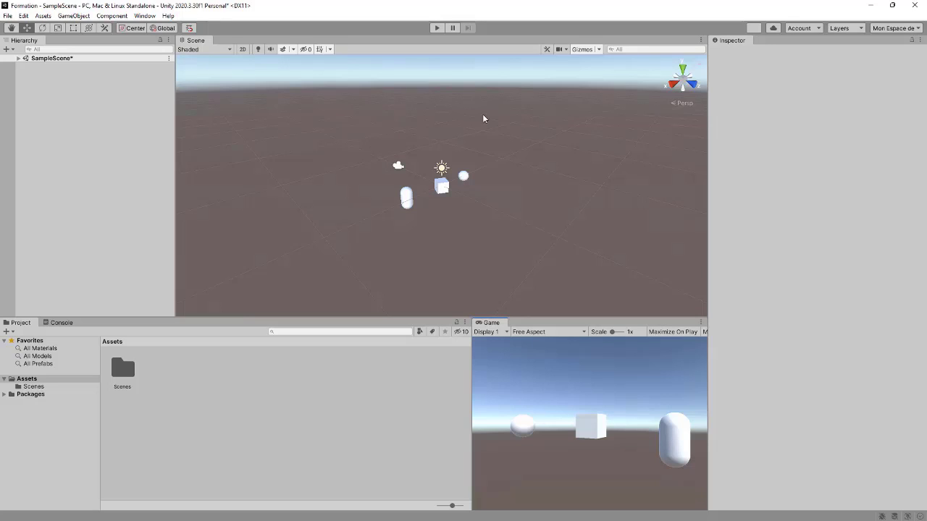
# Switch to the Default layout and back to the saved "Mon Espace de travail" layout
pyautogui.click(145, 16)
pyautogui.moveTo(158, 69)
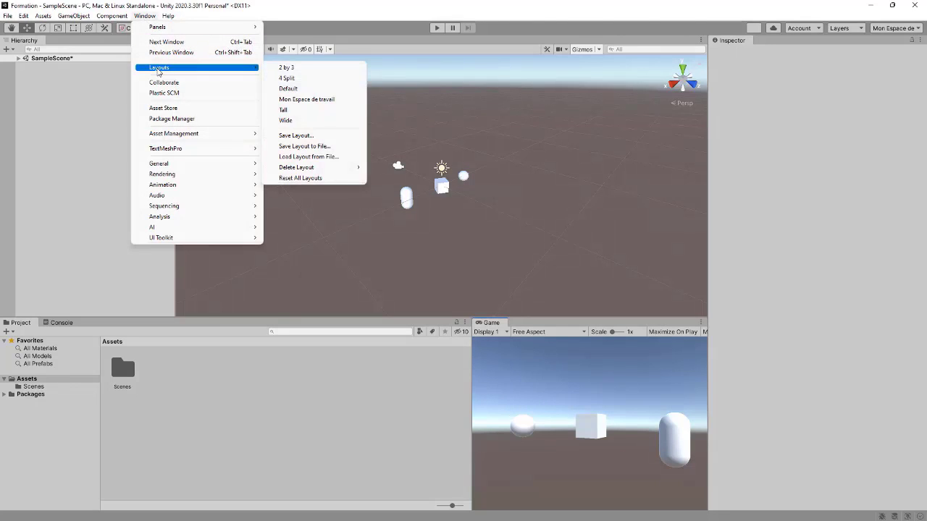
pyautogui.click(299, 89)
pyautogui.click(145, 16)
pyautogui.moveTo(217, 68)
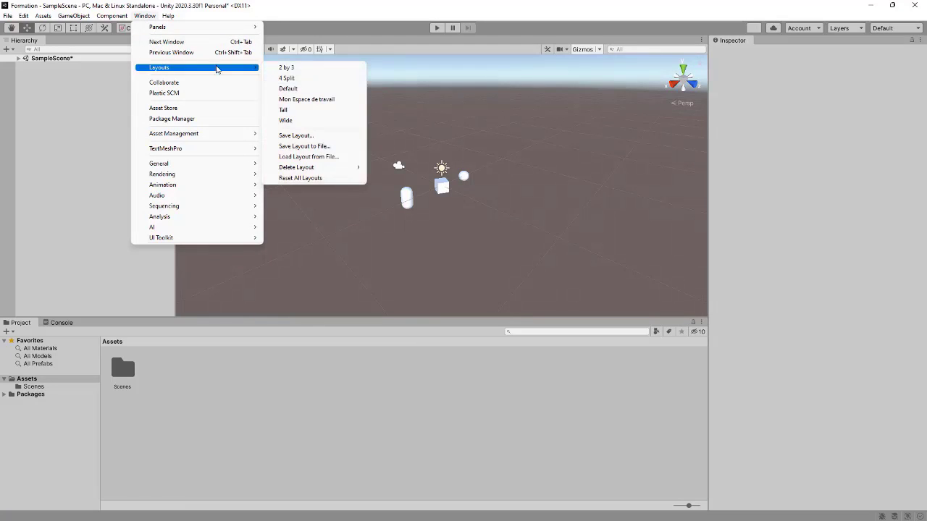
pyautogui.click(310, 99)
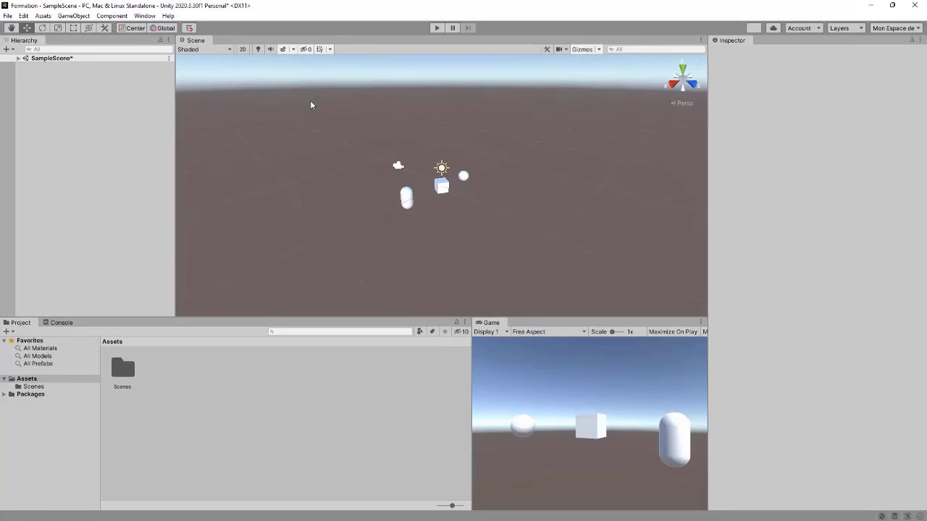
# Delete the custom "Mon Espace de travail" layout from the saved window layouts
pyautogui.click(144, 16)
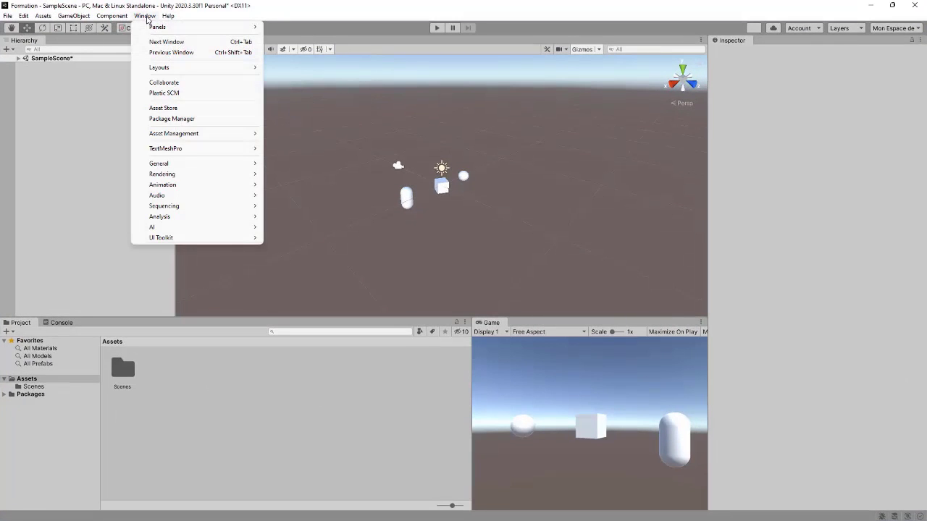
pyautogui.moveTo(163, 70)
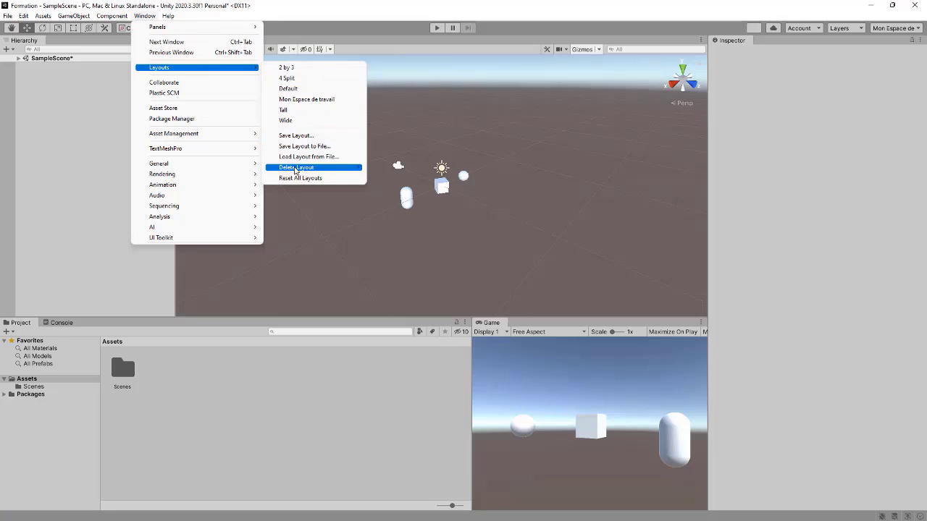
pyautogui.moveTo(295, 170)
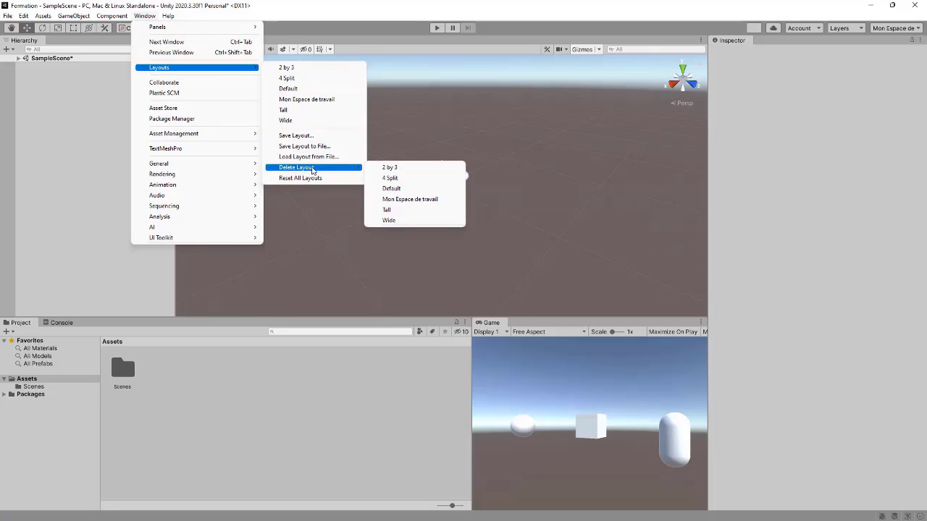
pyautogui.click(404, 200)
pyautogui.click(495, 285)
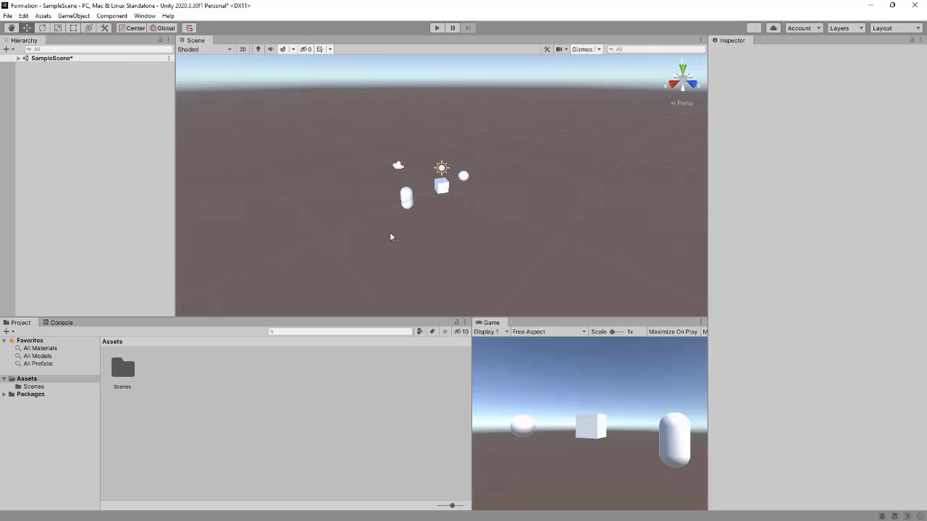
pyautogui.click(145, 16)
pyautogui.moveTo(166, 68)
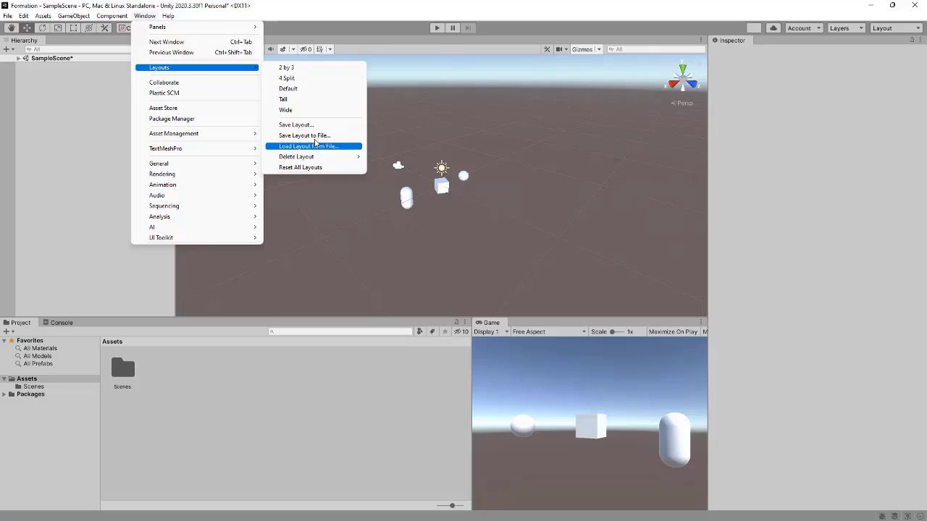
pyautogui.click(459, 127)
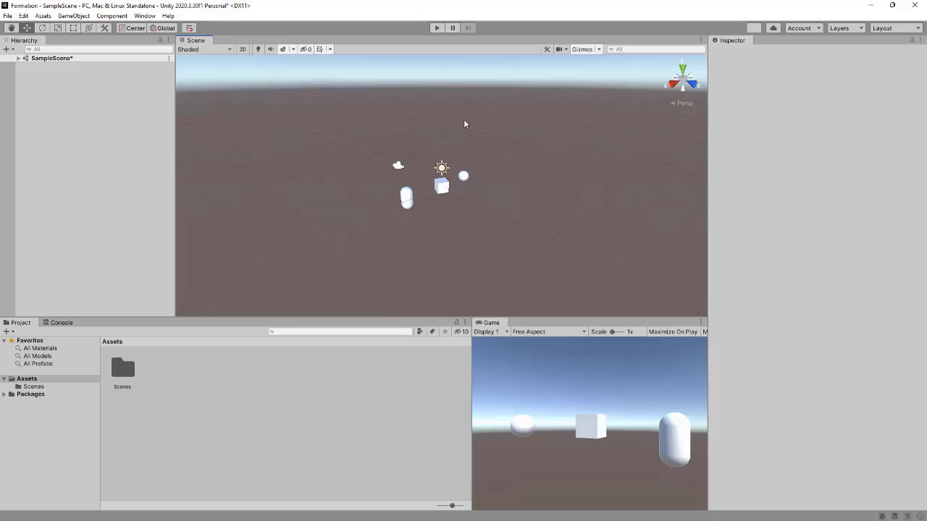
# Close the Scene view tab so it is removed from the editor window
pyautogui.click(701, 42)
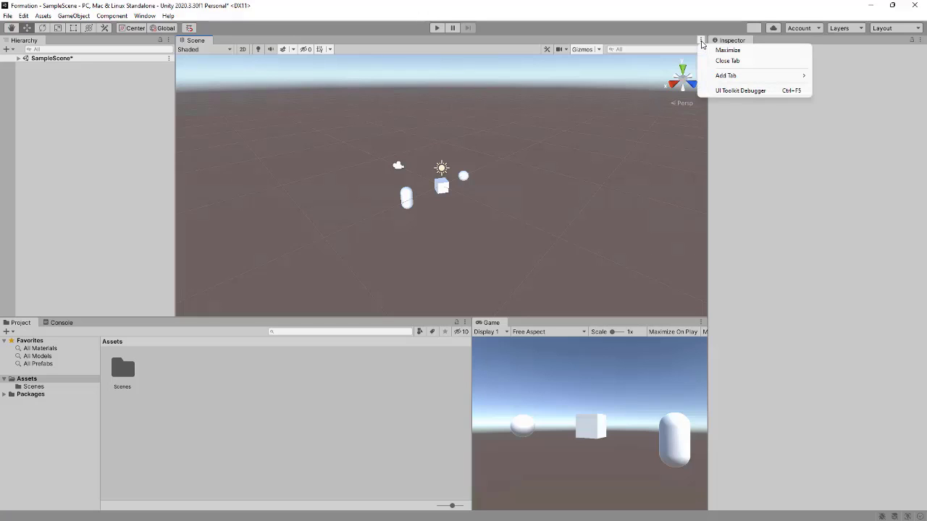
pyautogui.click(719, 61)
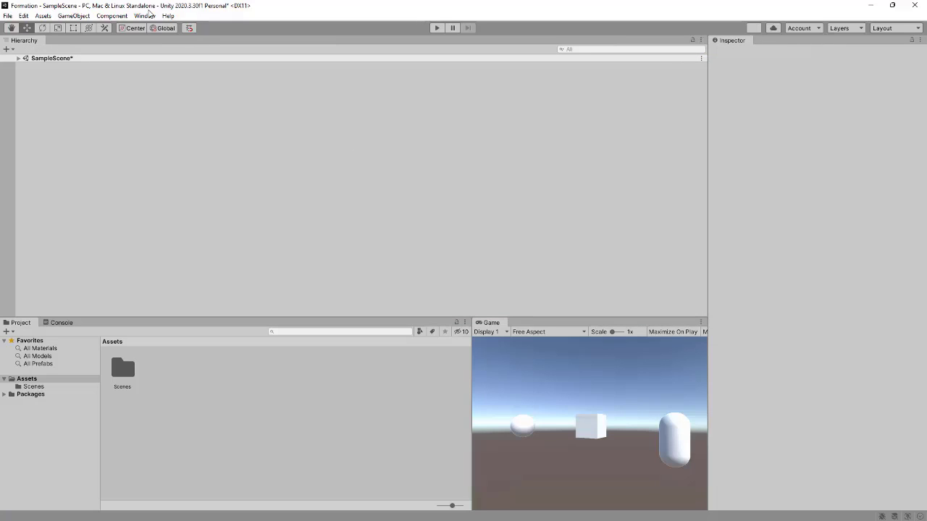
pyautogui.click(146, 16)
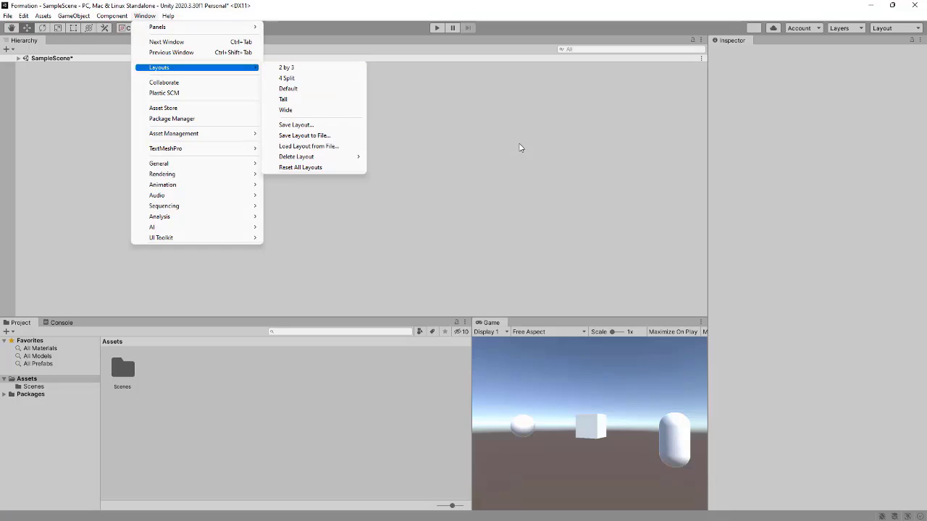
pyautogui.click(541, 145)
# Add a Scene tab to the Hierarchy's tab group and dock it between a narrowed Hierarchy and the Inspector, above the Game view
pyautogui.click(701, 41)
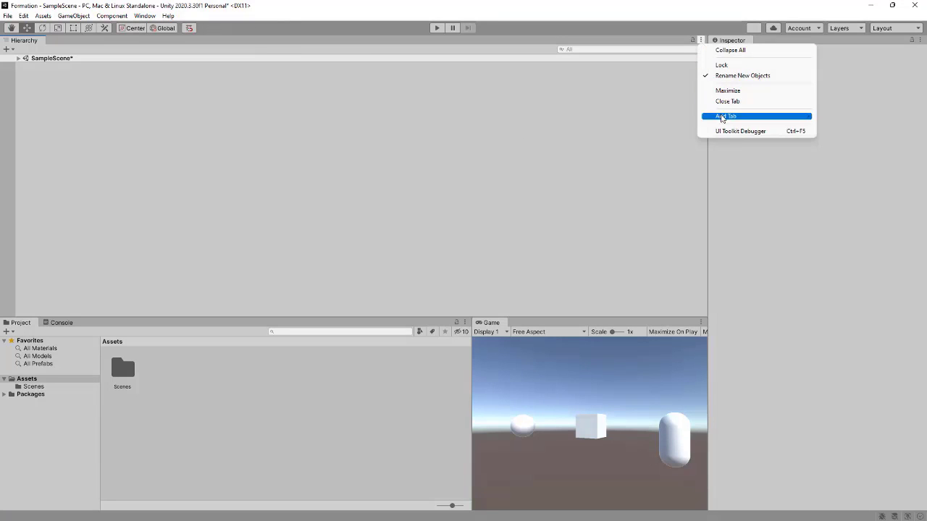
pyautogui.moveTo(721, 117)
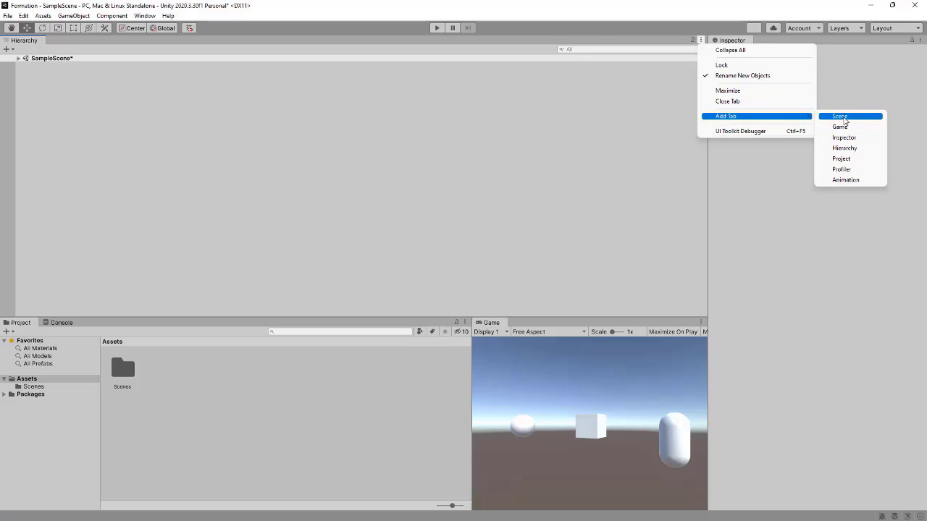
pyautogui.click(840, 116)
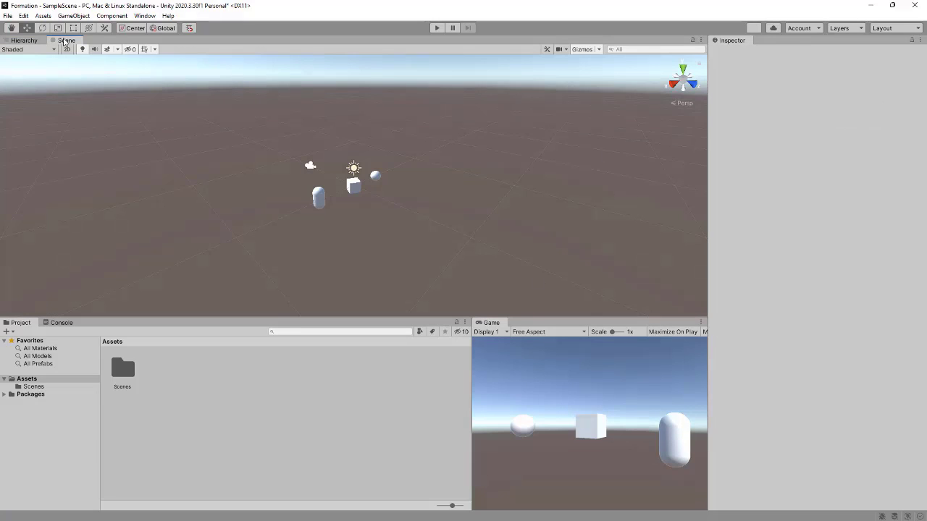
pyautogui.moveTo(65, 41); pyautogui.dragTo(637, 221)
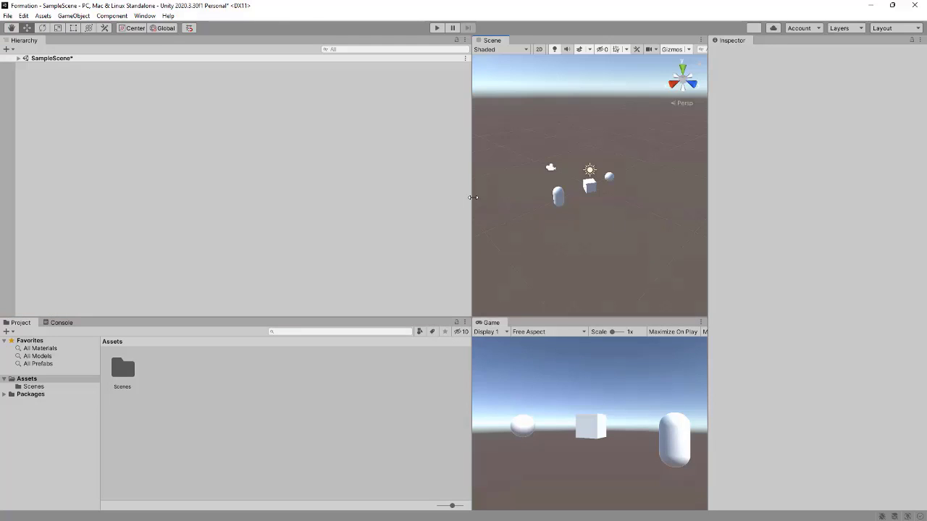
pyautogui.moveTo(473, 197); pyautogui.dragTo(163, 185)
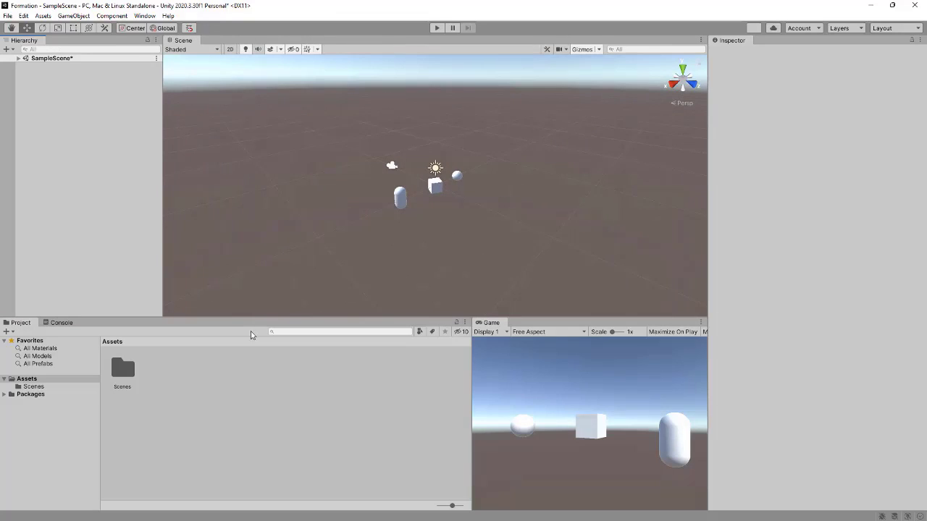